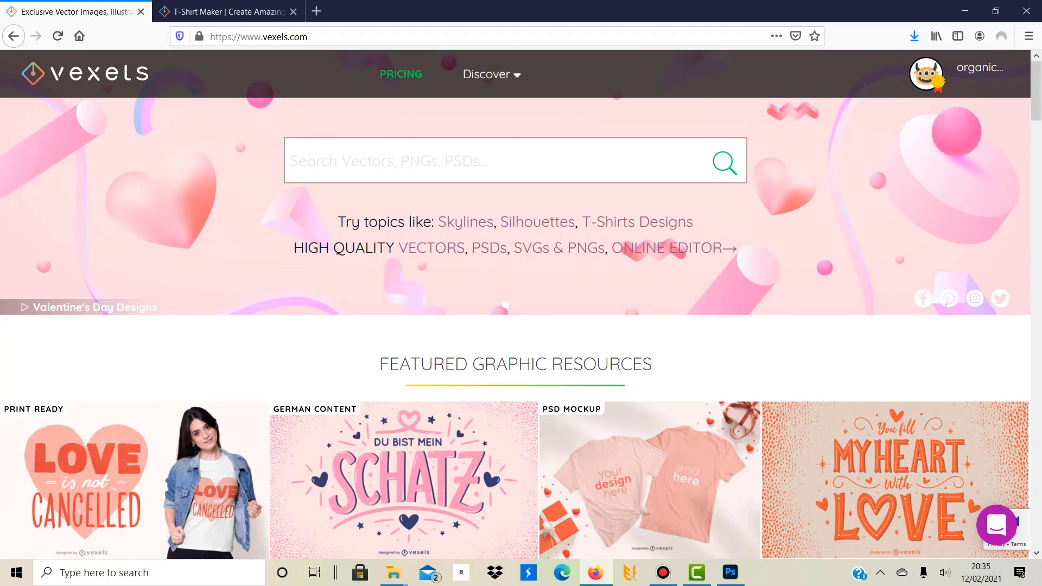
Open the Book covers category on Vexels and browse the KDP book cover designs.
mouse_move(492, 74)
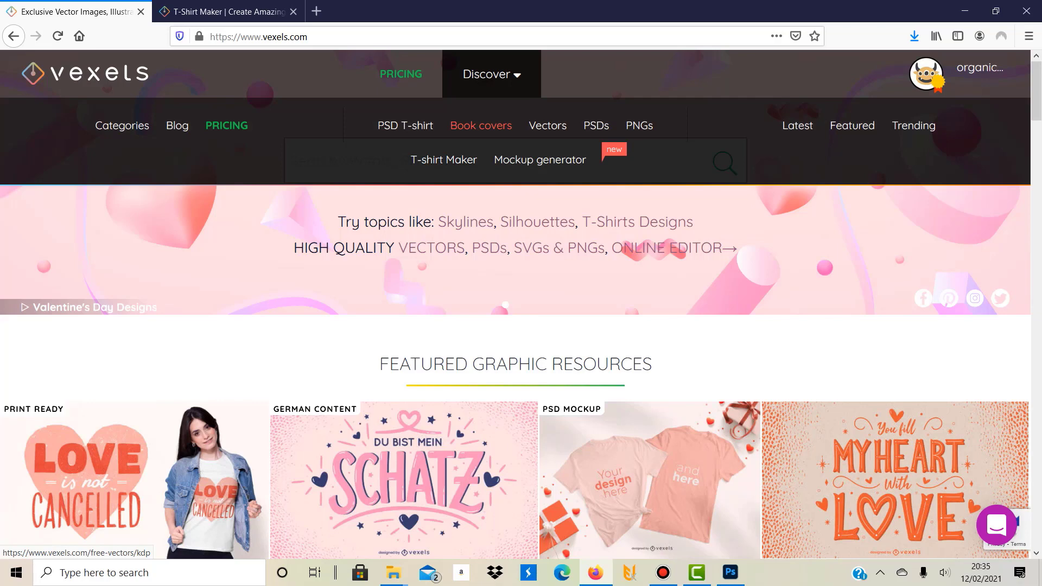
click(480, 125)
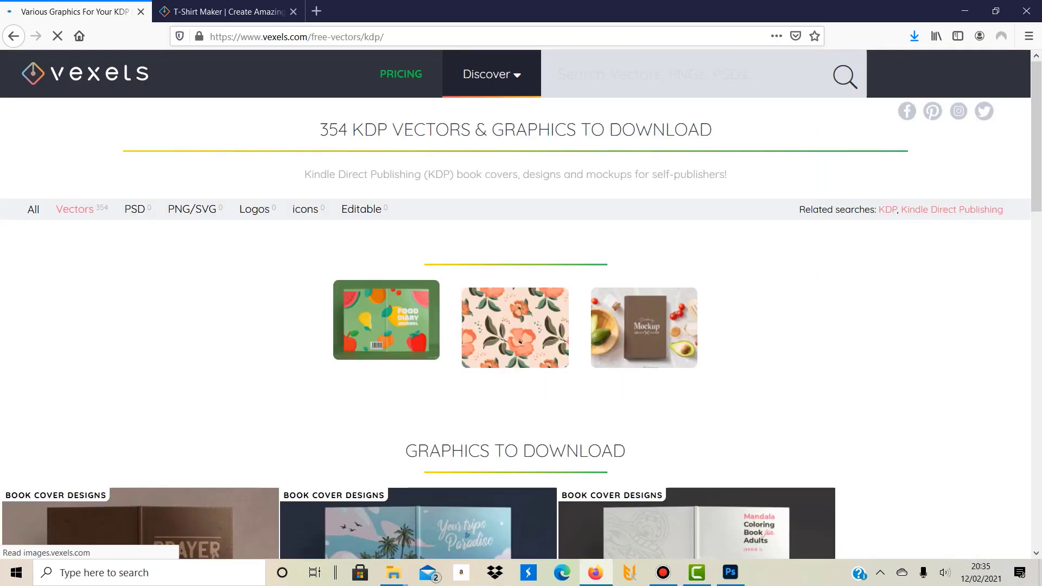
scroll(481, 163, down, 6)
scroll(481, 320, up, 1)
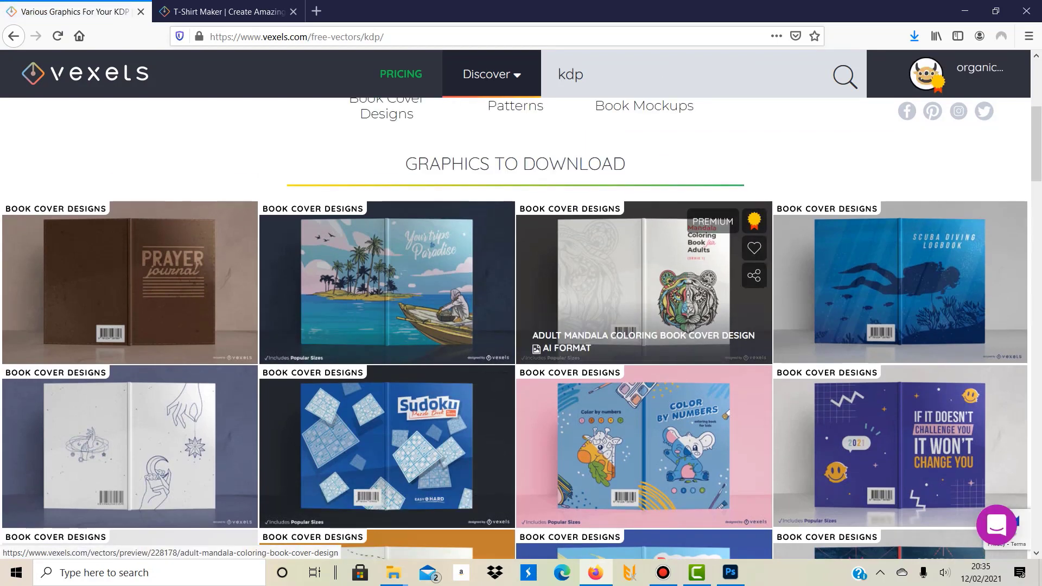
scroll(434, 325, down, 1)
scroll(624, 412, down, 4)
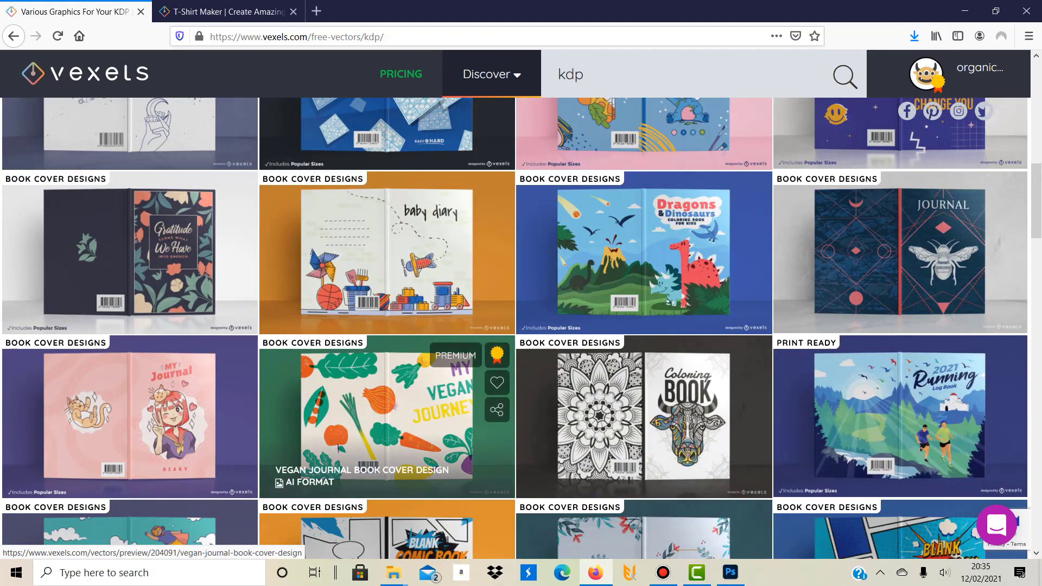
scroll(387, 391, down, 3)
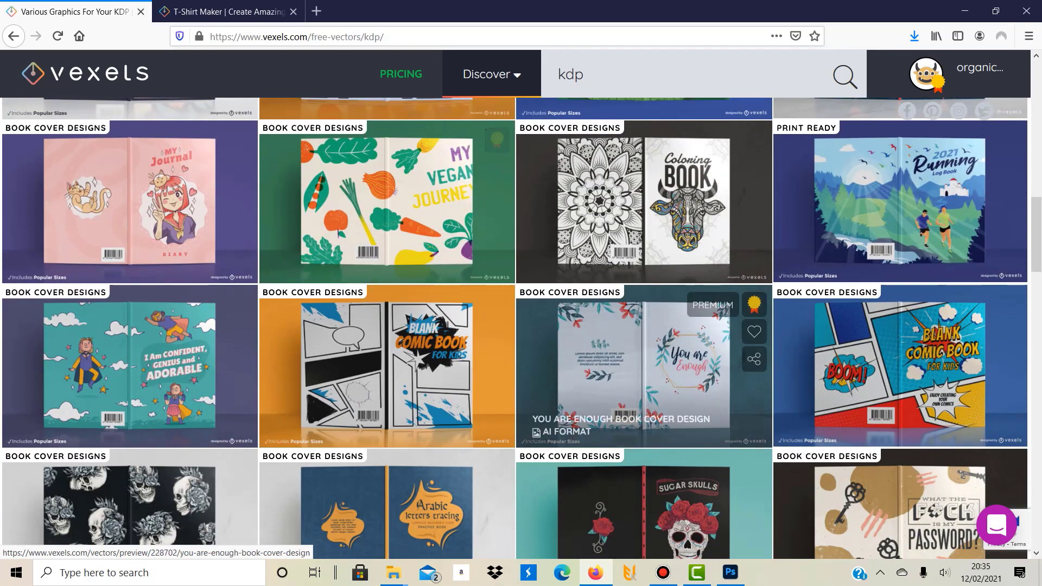
scroll(130, 325, down, 3)
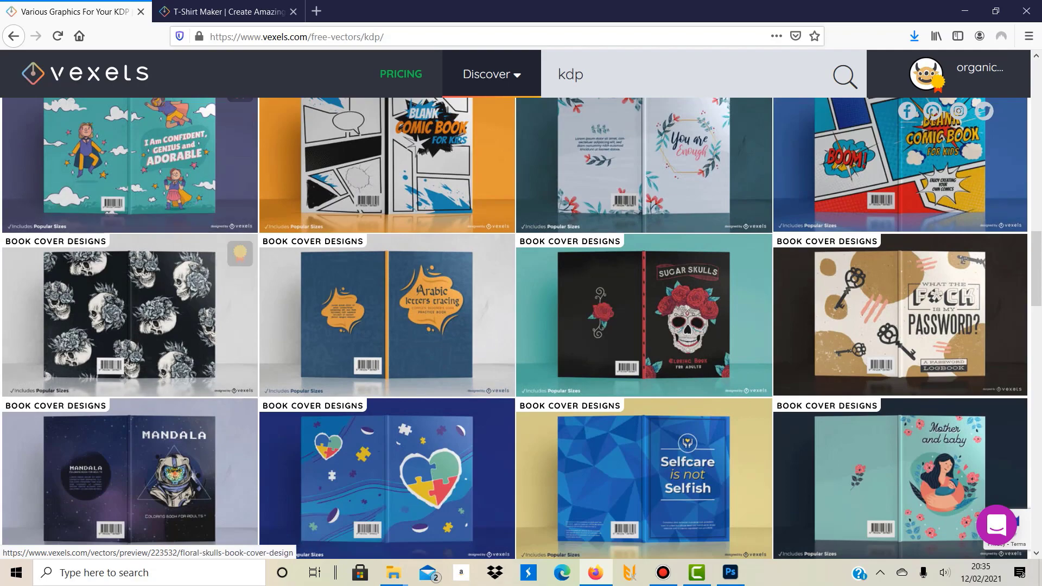
scroll(643, 282, down, 2)
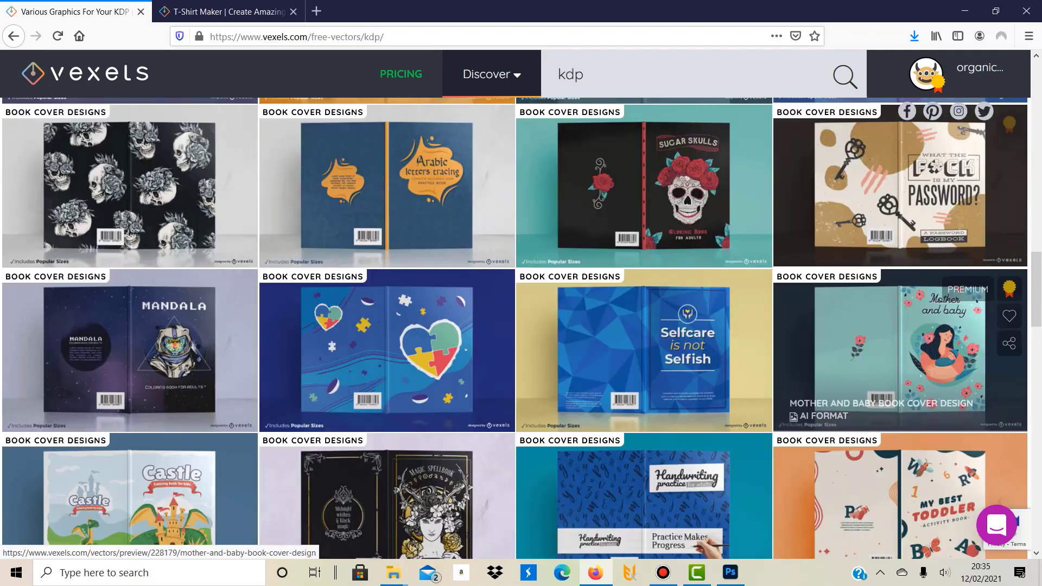
scroll(644, 283, down, 3)
scroll(644, 282, down, 7)
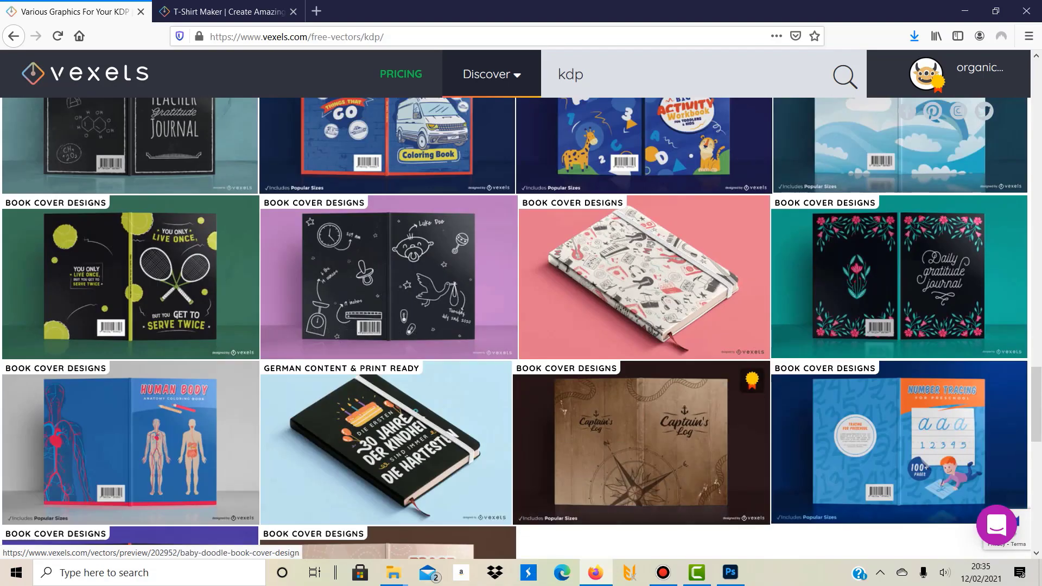
Open the PSD T-shirt page and look through its editable designs and the explanation of how they work.
scroll(644, 282, up, 15)
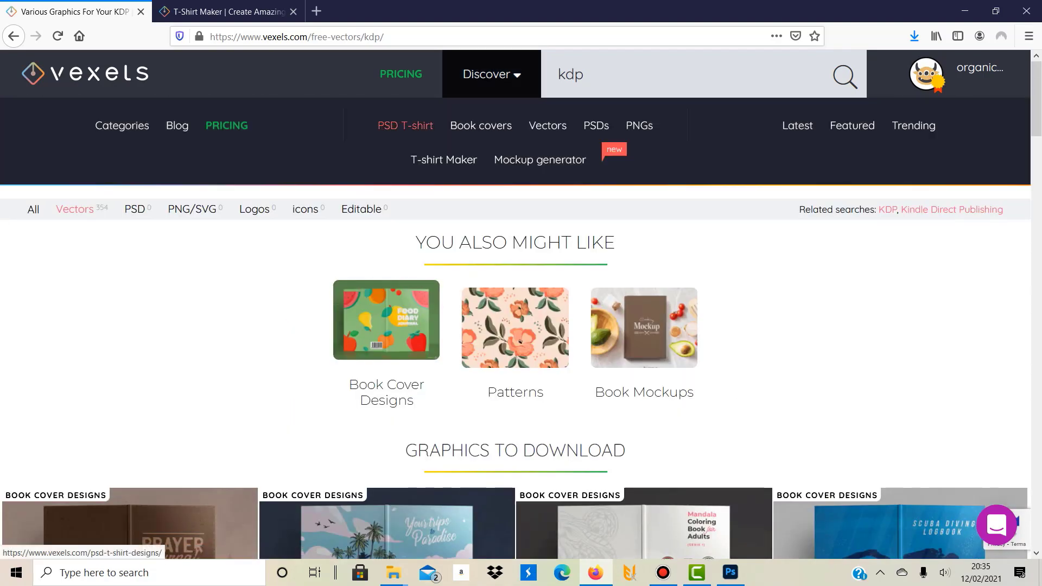
click(405, 125)
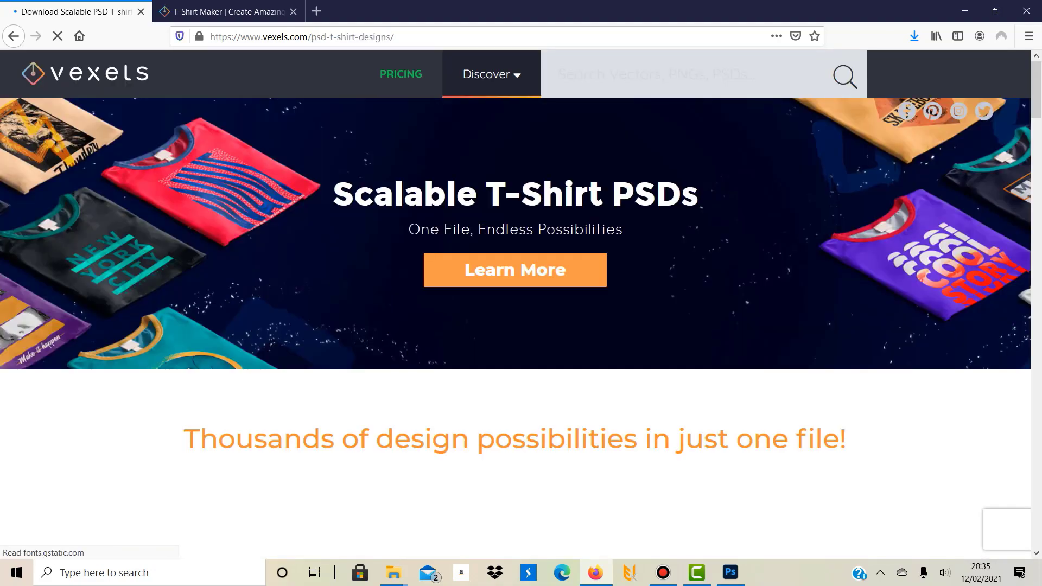
scroll(515, 326, down, 10)
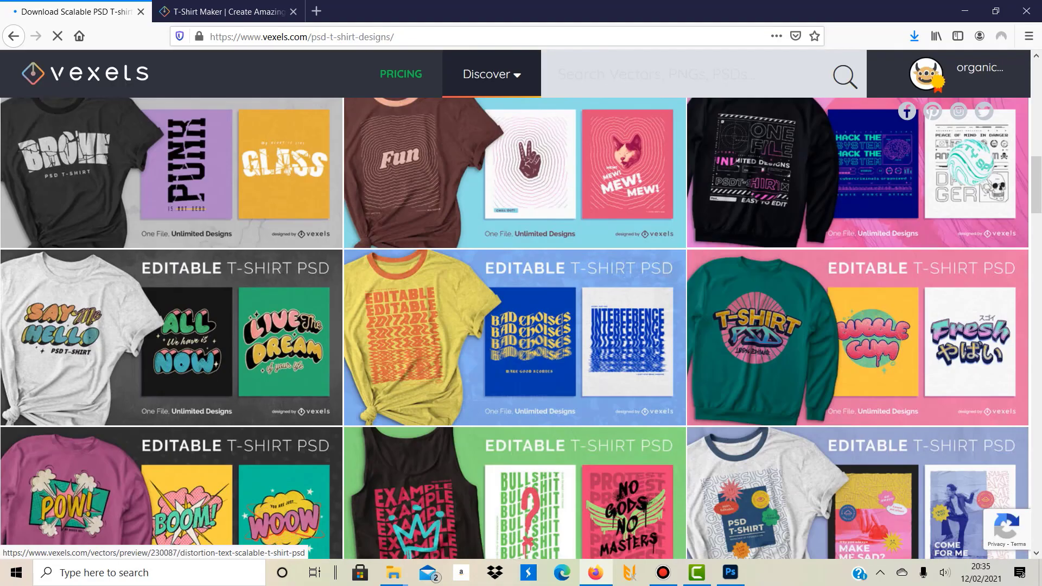
scroll(515, 326, down, 8)
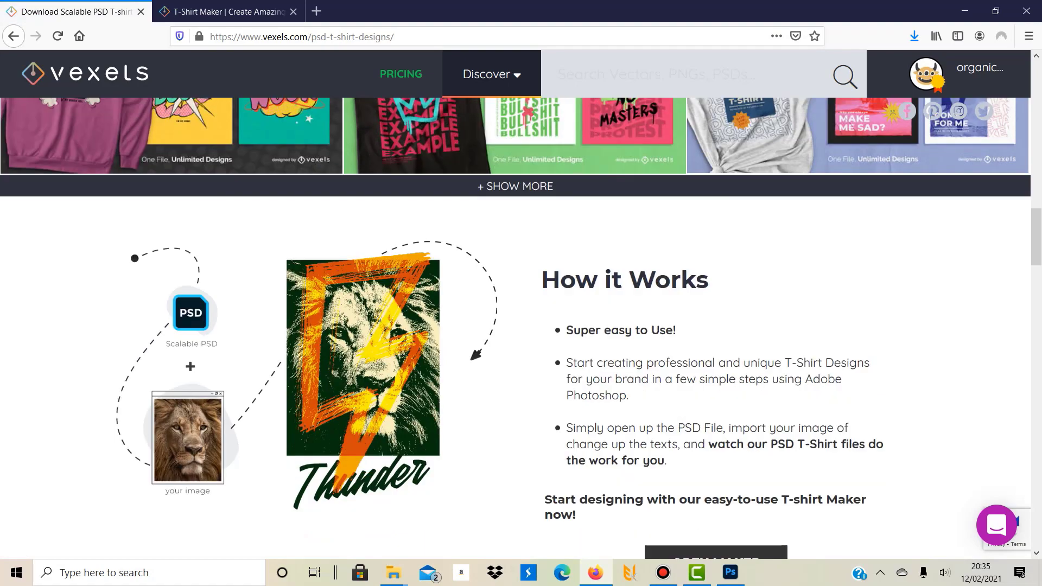
Show more scalable T-shirt PSDs and browse the full T-shirt template collection.
click(519, 186)
scroll(499, 271, down, 5)
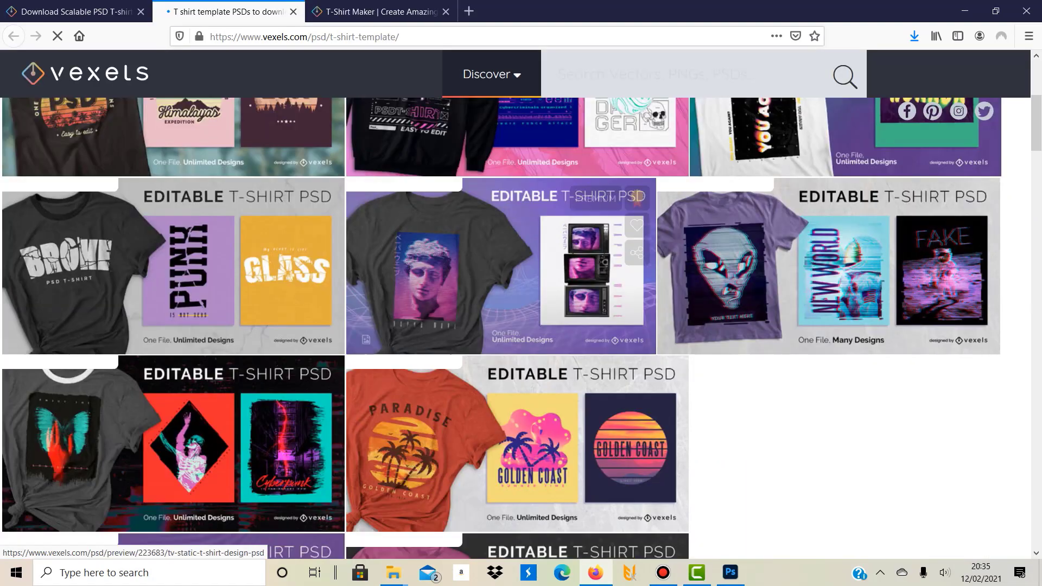
scroll(515, 298, down, 12)
scroll(515, 298, up, 5)
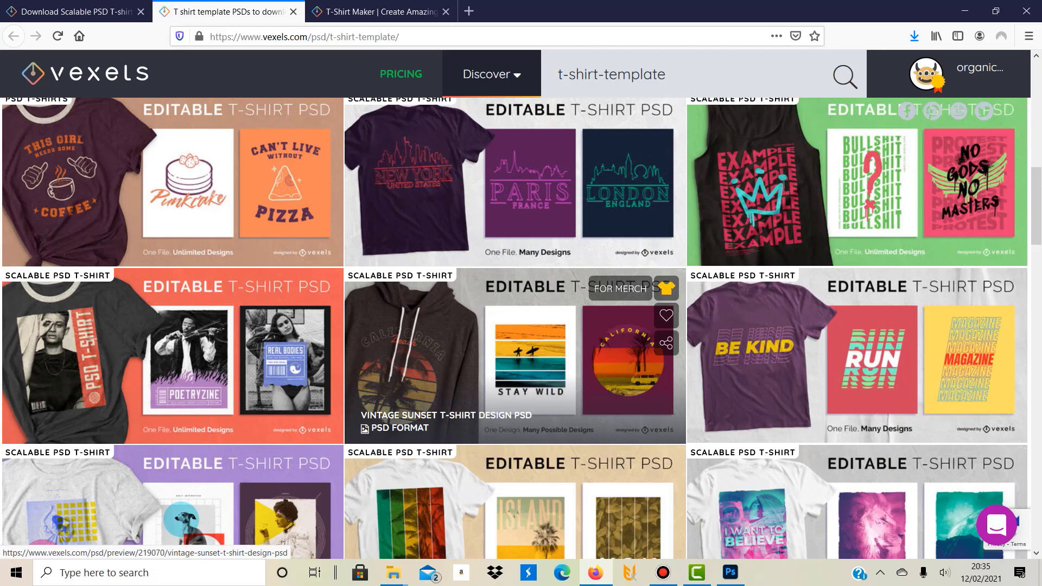
scroll(515, 353, down, 3)
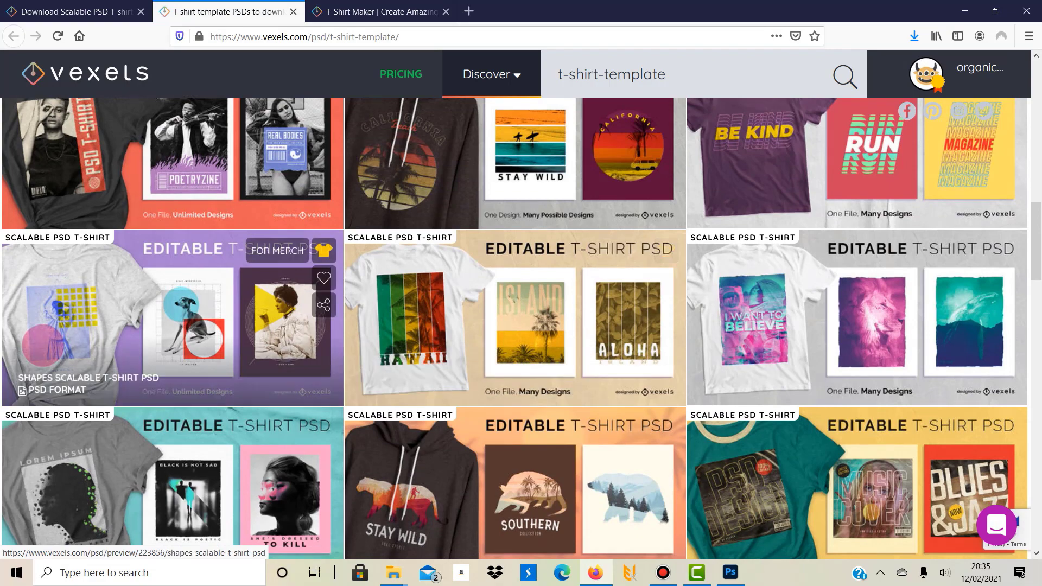
scroll(325, 325, down, 2)
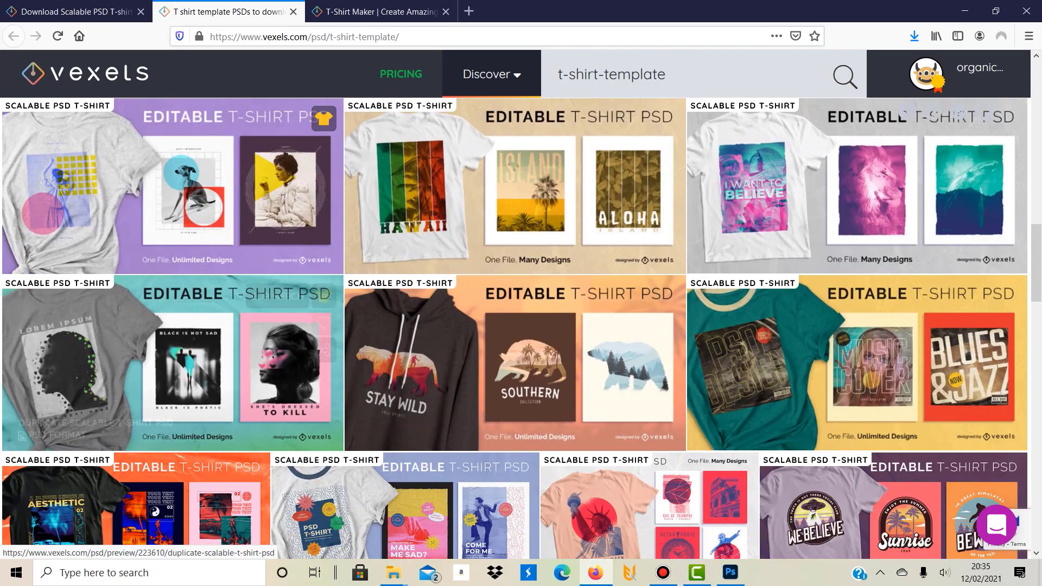
scroll(597, 353, down, 2)
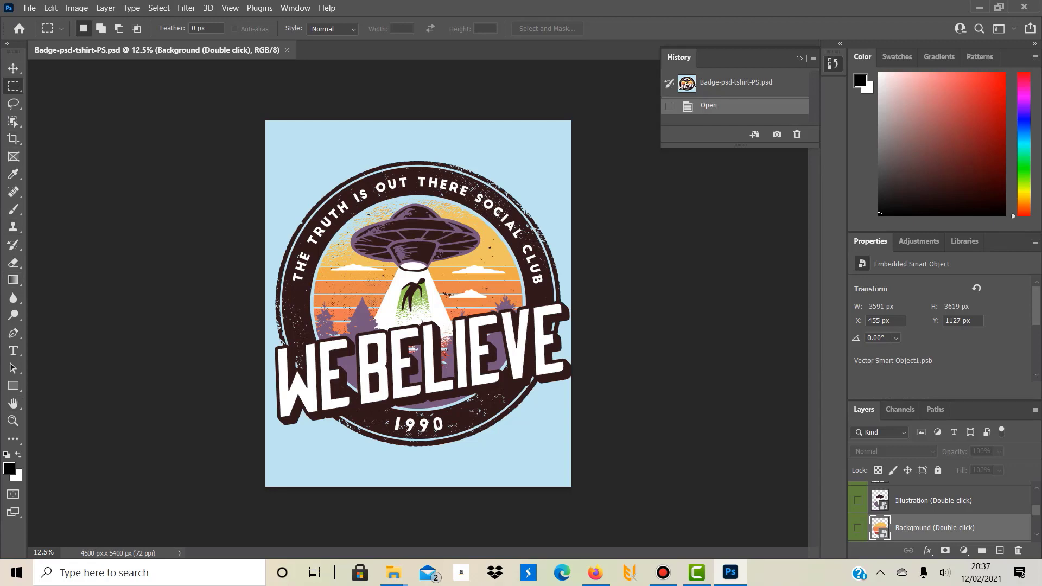
Hide the Background (Change color) layer of the badge design to preview it on transparency, and show the layer again.
scroll(939, 510, up, 5)
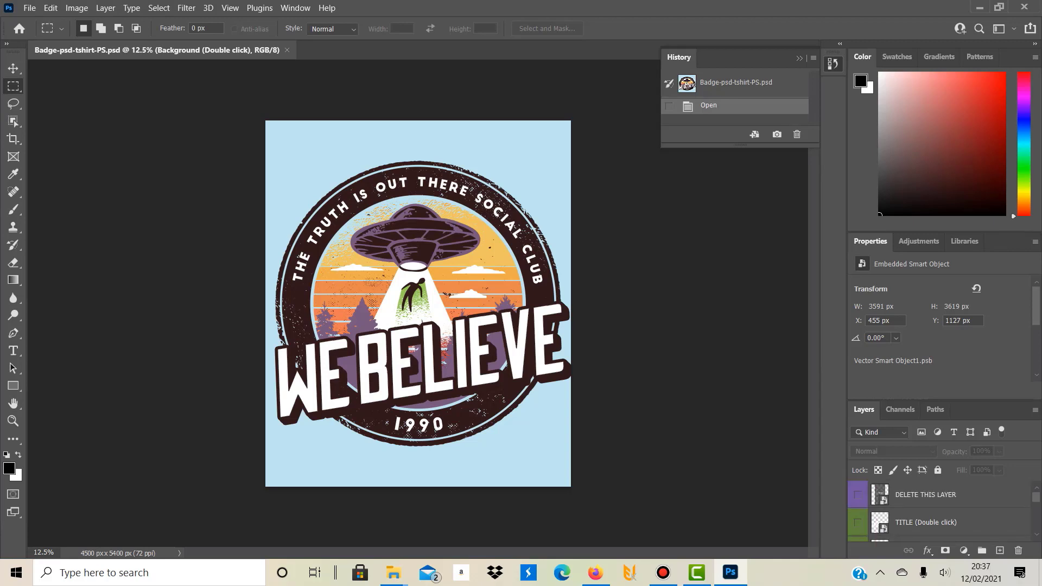
scroll(938, 510, down, 3)
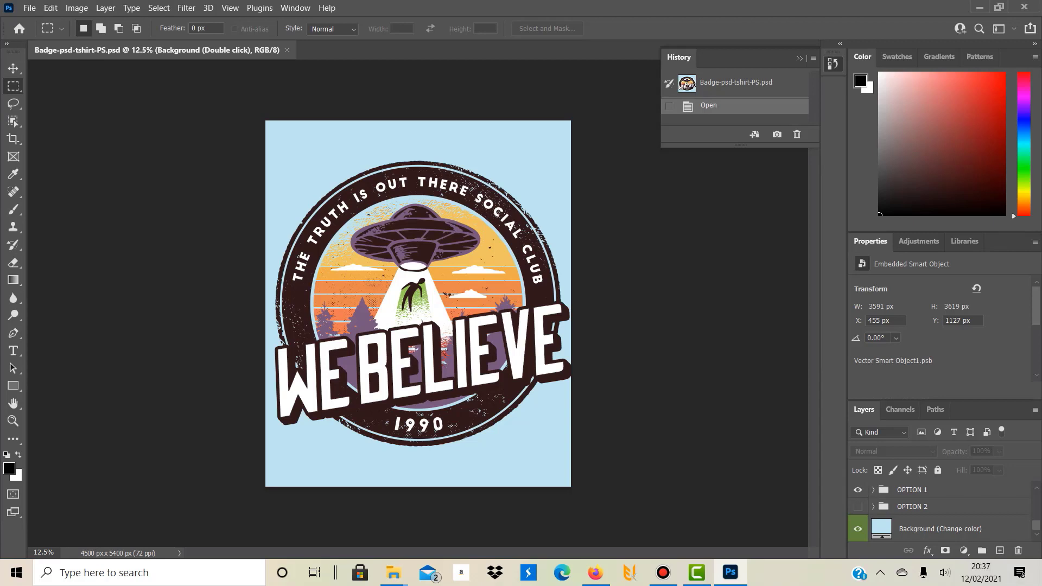
click(857, 528)
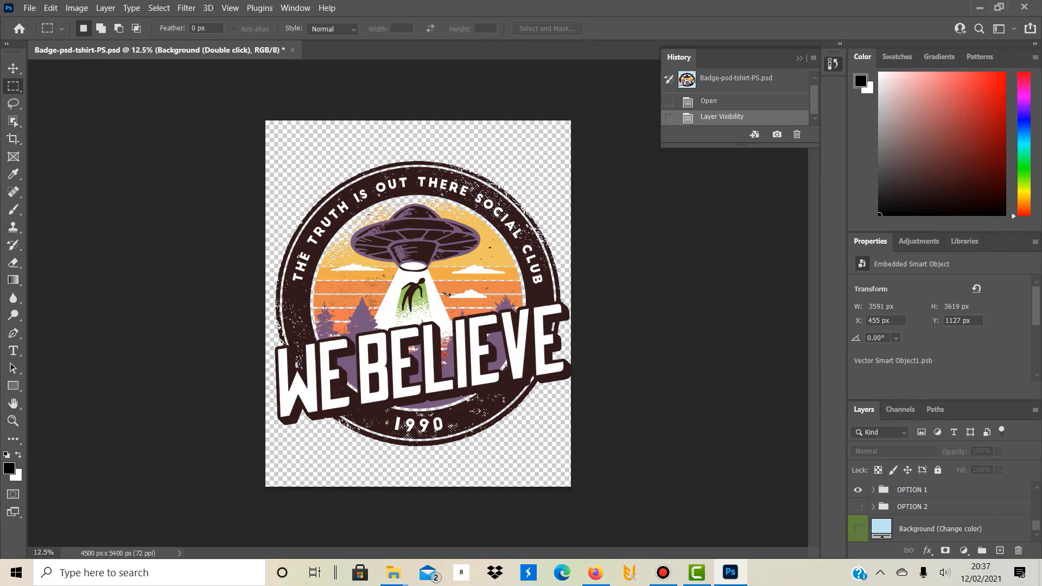
click(857, 529)
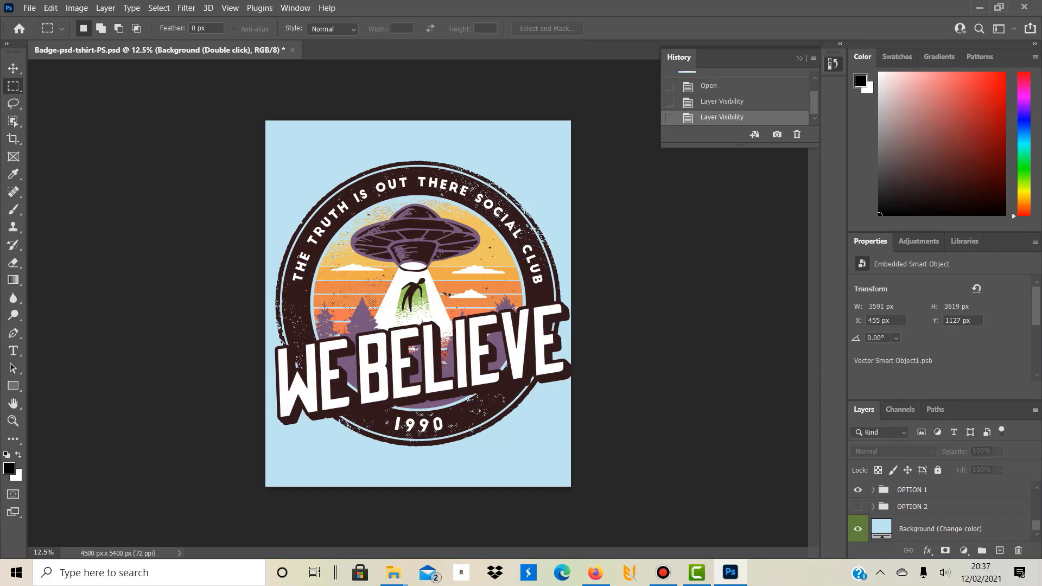
Open the contents of the Illustration (Double click) smart object for editing.
scroll(939, 510, up, 3)
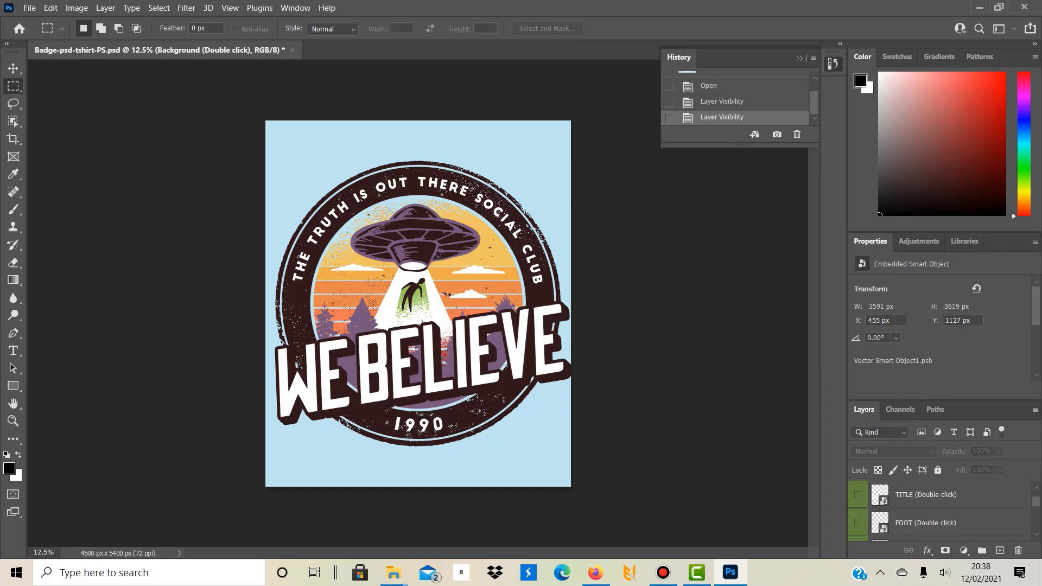
scroll(938, 510, down, 1)
scroll(938, 510, down, 3)
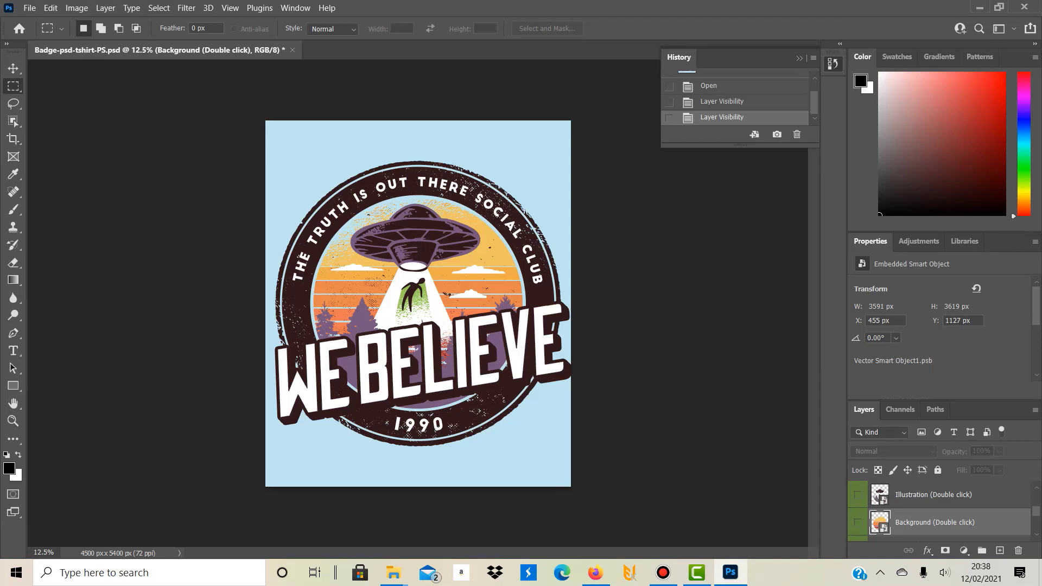
click(933, 495)
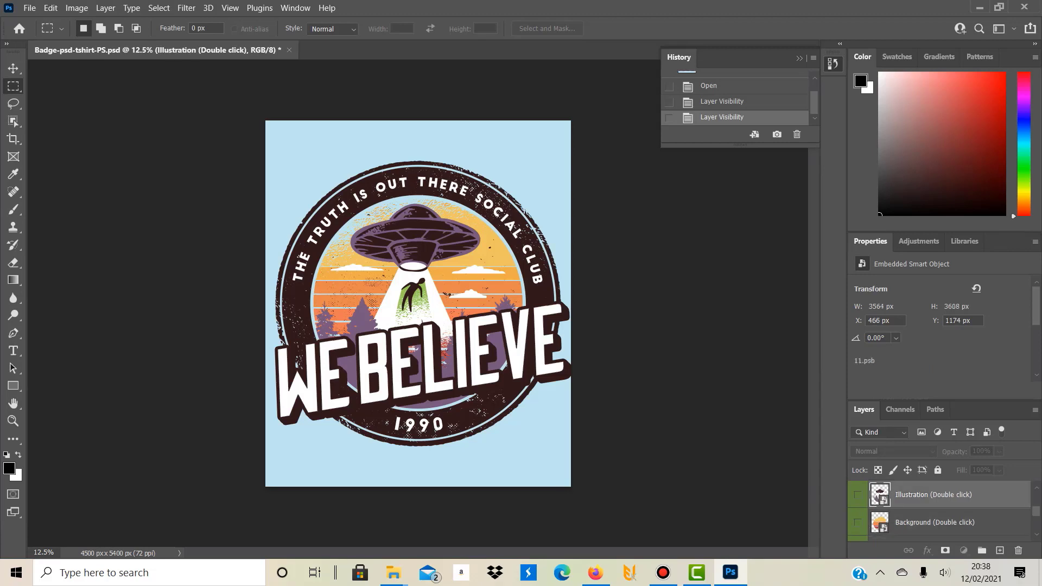
double_click(879, 495)
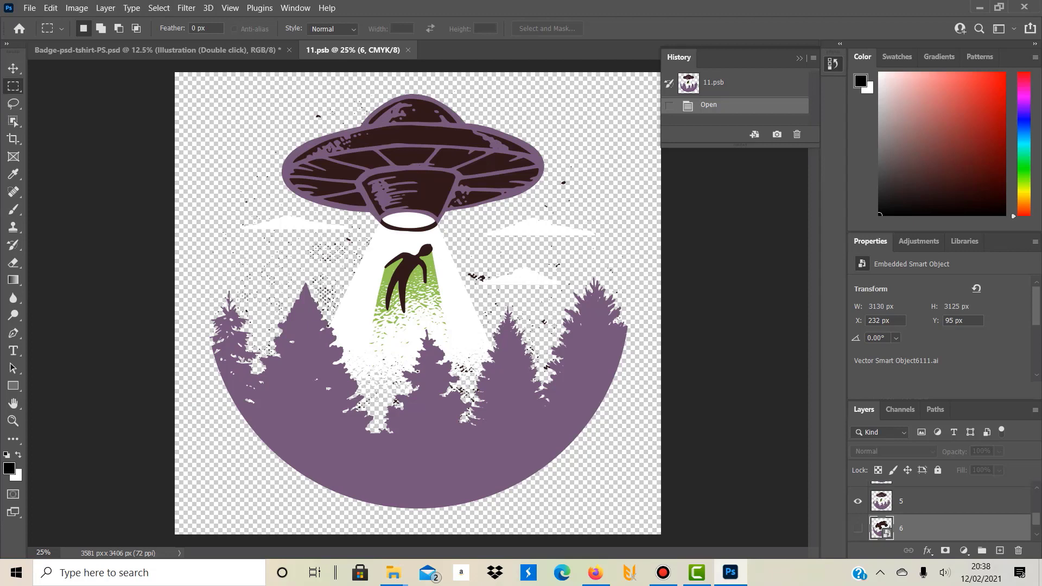
scroll(938, 514, down, 1)
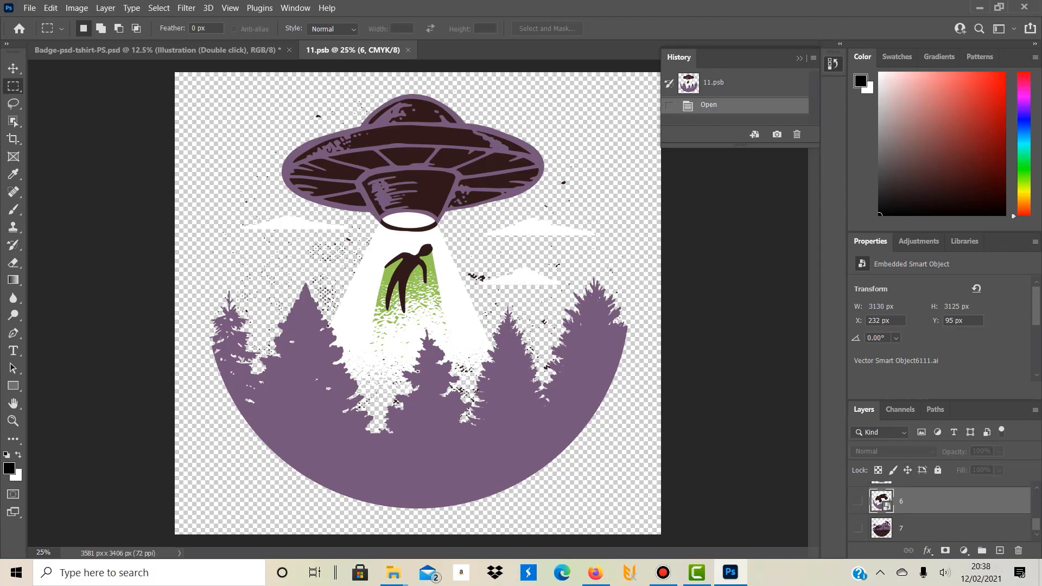
click(937, 528)
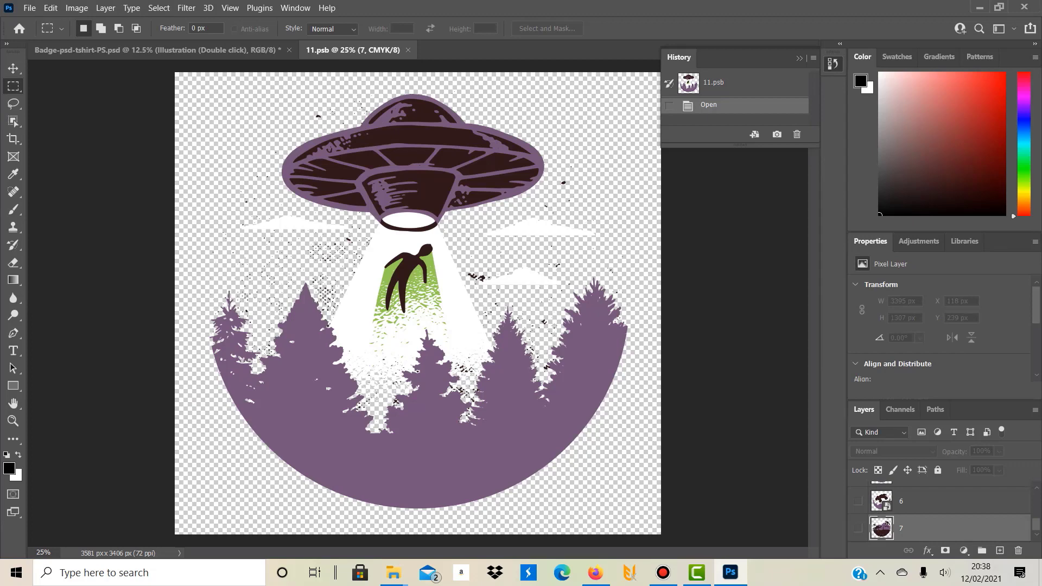
double_click(882, 528)
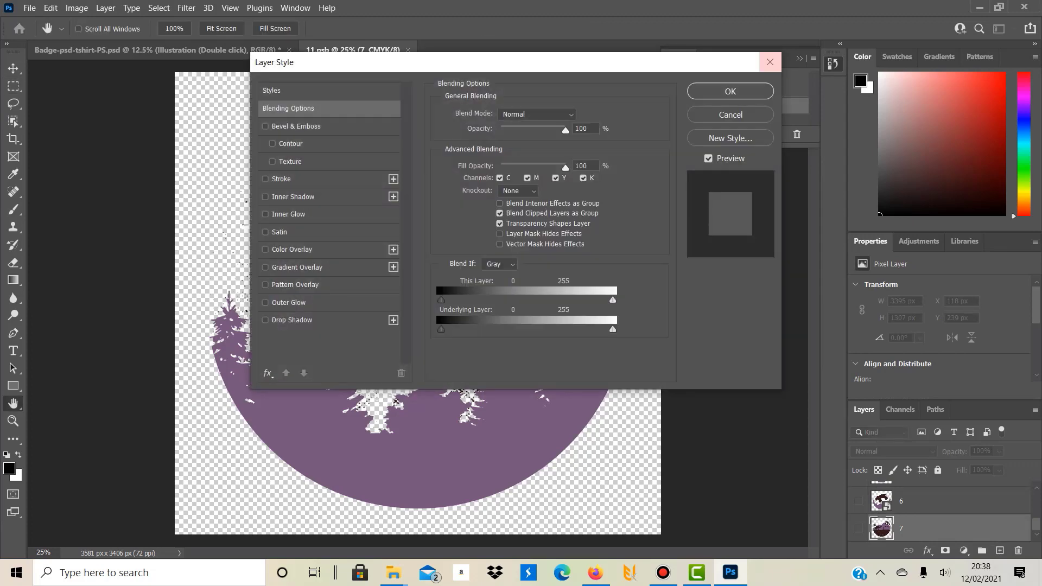
click(770, 62)
Hide the UFO illustration and preview the camel scene on layer 7 and the monster truck on layer 6 one at a time.
scroll(939, 510, down, 3)
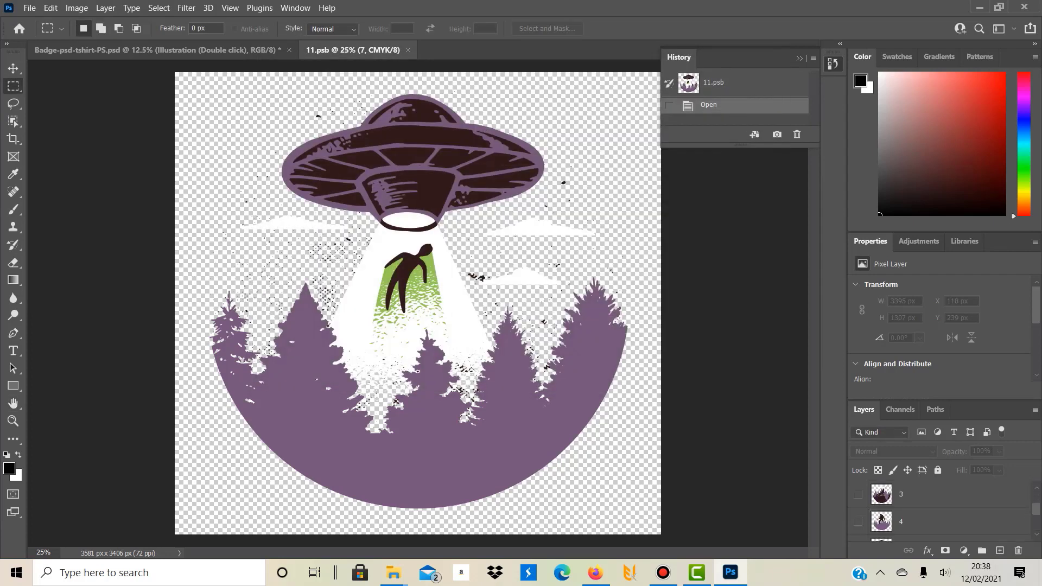
click(857, 494)
scroll(939, 510, down, 1)
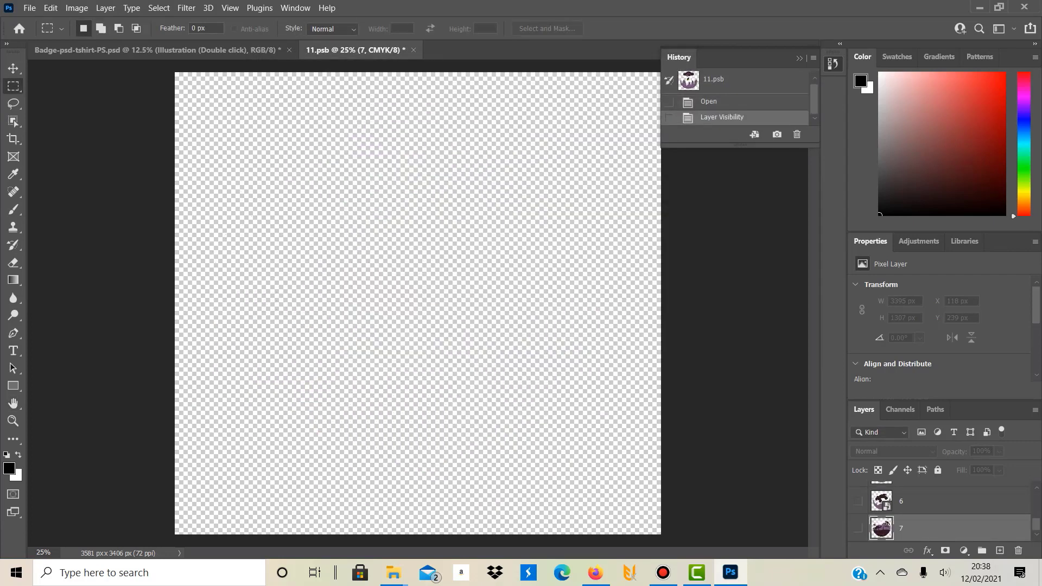
click(857, 528)
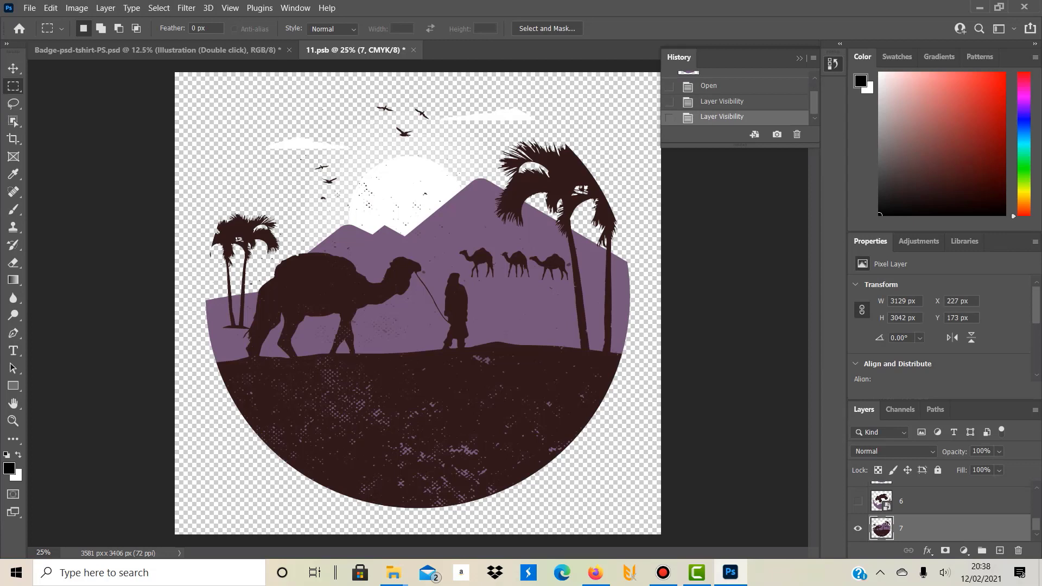
click(857, 528)
click(857, 500)
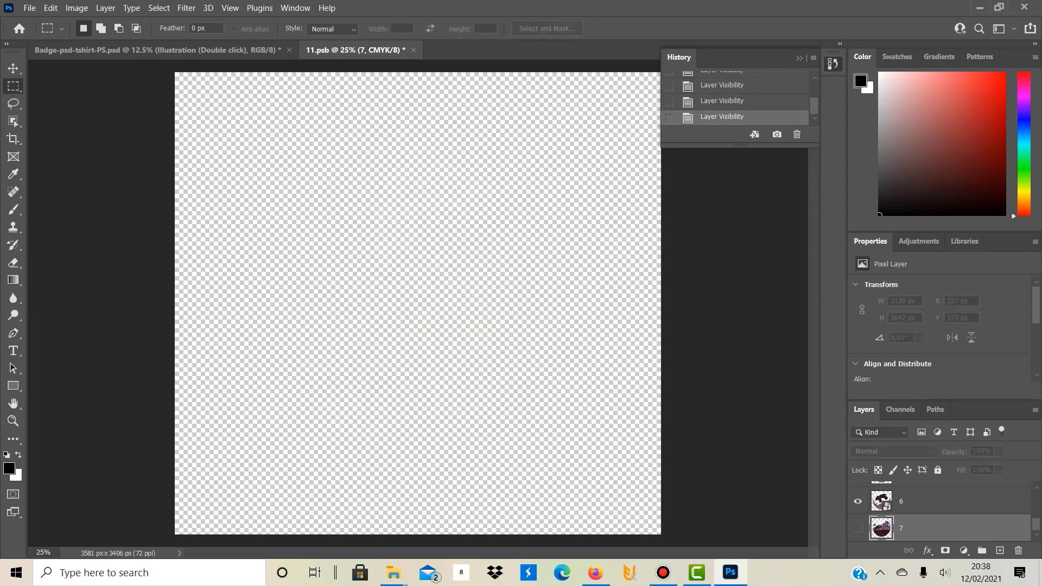
Hide the monster truck on layer 6 and show the howling wolf illustration on layer 3.
scroll(939, 513, up, 1)
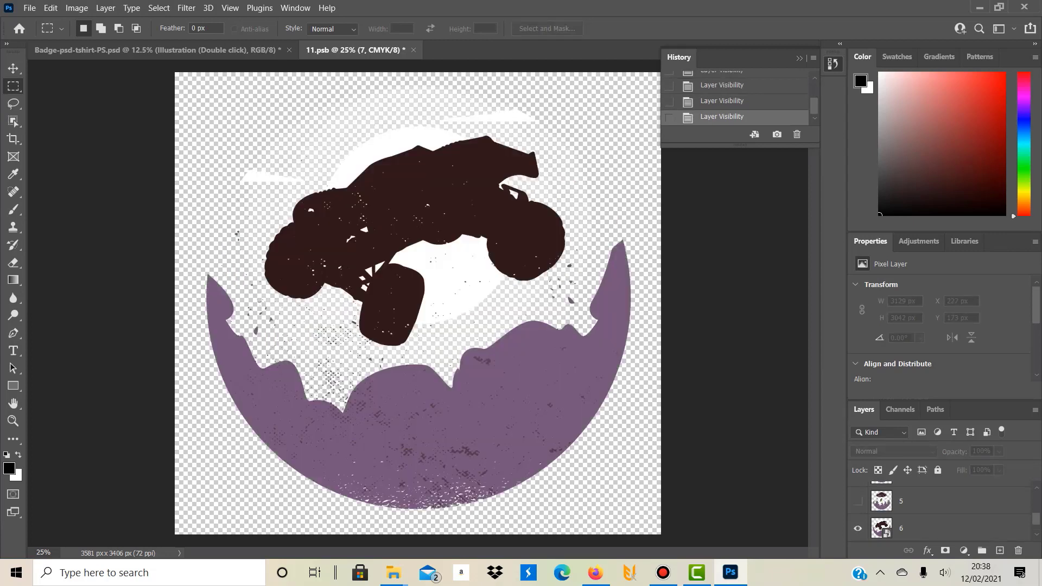
click(857, 528)
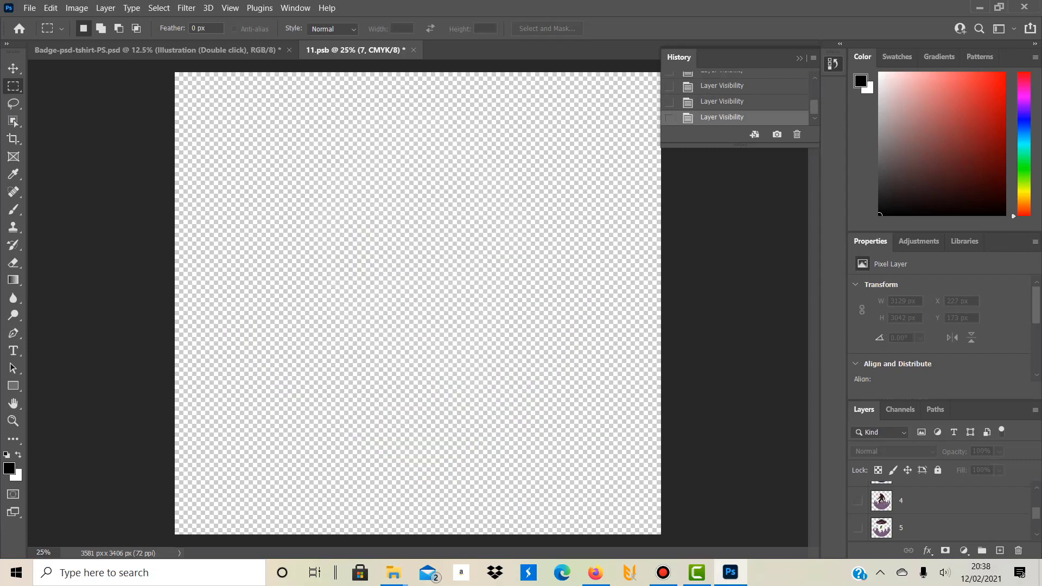
scroll(939, 513, up, 2)
click(857, 501)
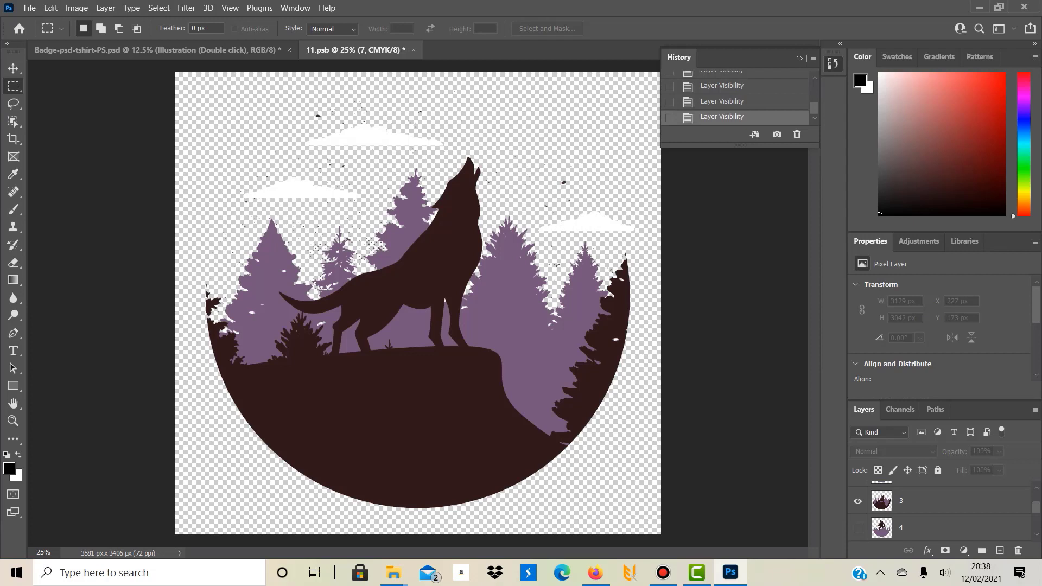
Save the edited illustration contents with the howling wolf and return to the Badge-psd-tshirt-PS.psd document.
click(30, 8)
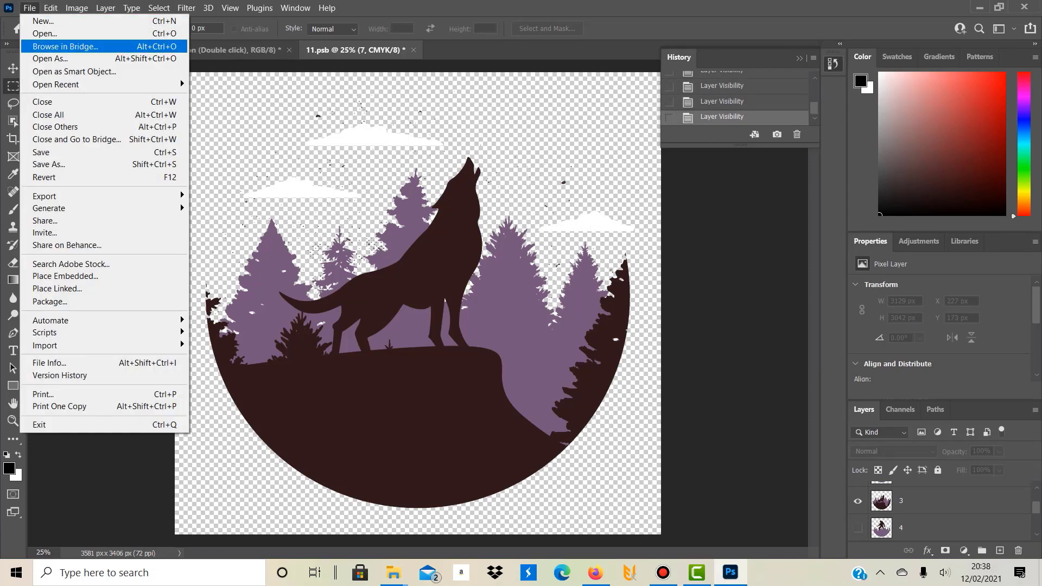
click(43, 151)
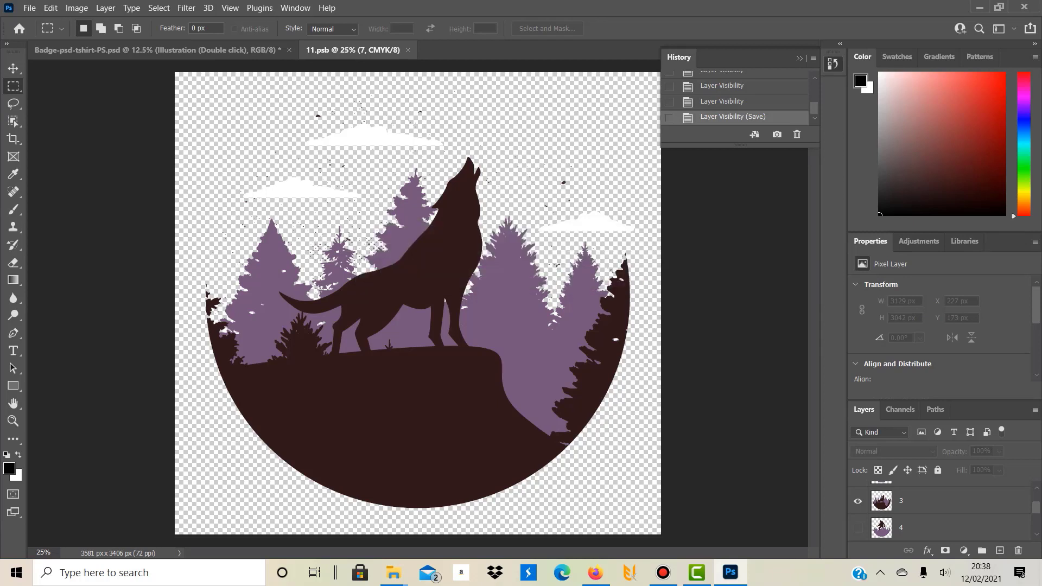
scroll(941, 513, down, 2)
scroll(942, 513, up, 3)
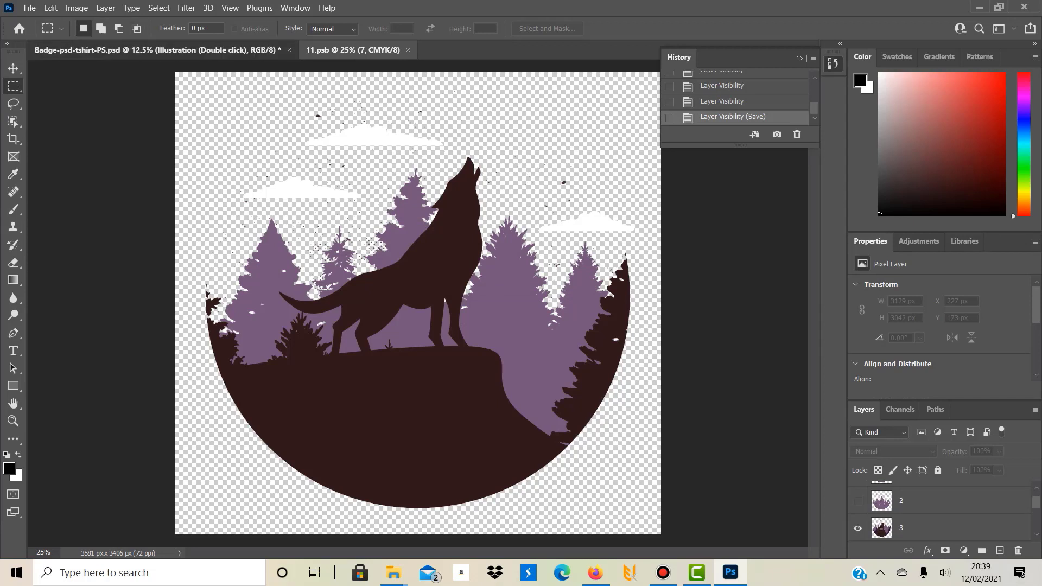
click(157, 50)
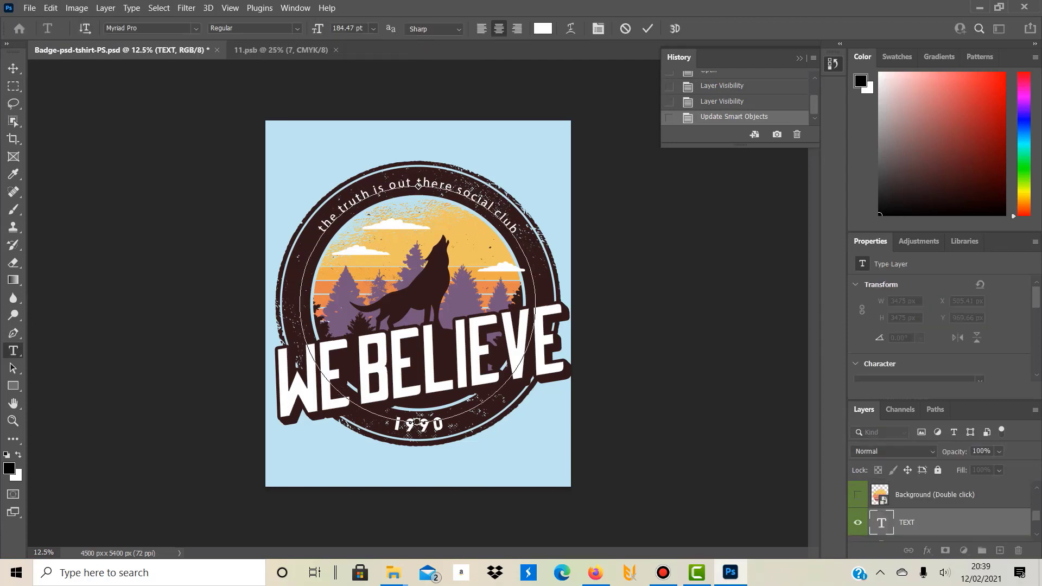
Replace the curved text along the upper ring of the badge with "JUST SOMEONE WHO LOVES WOLVES".
scroll(944, 509, up, 1)
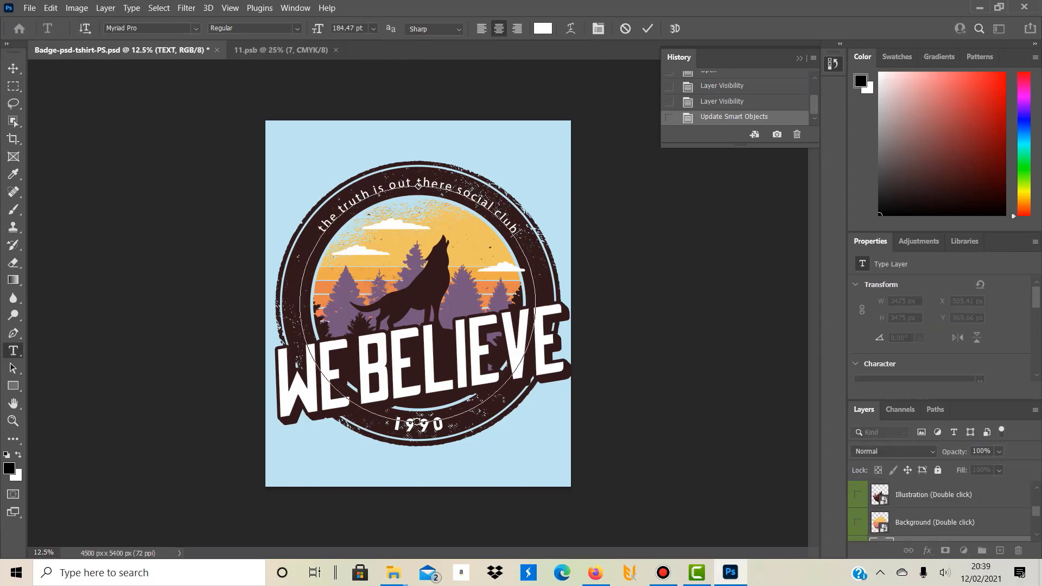
scroll(944, 510, down, 1)
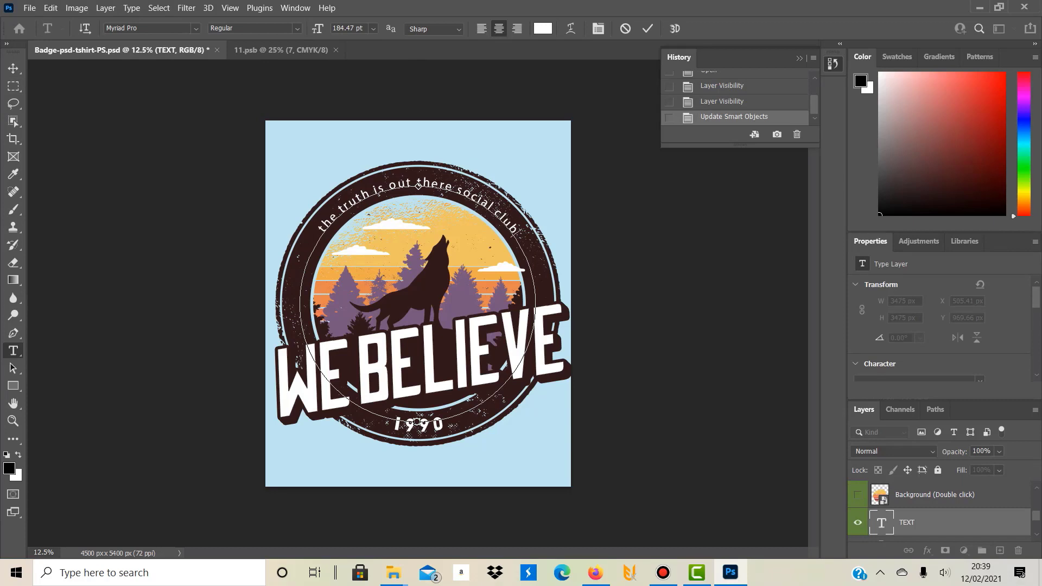
drag(519, 233, 320, 228)
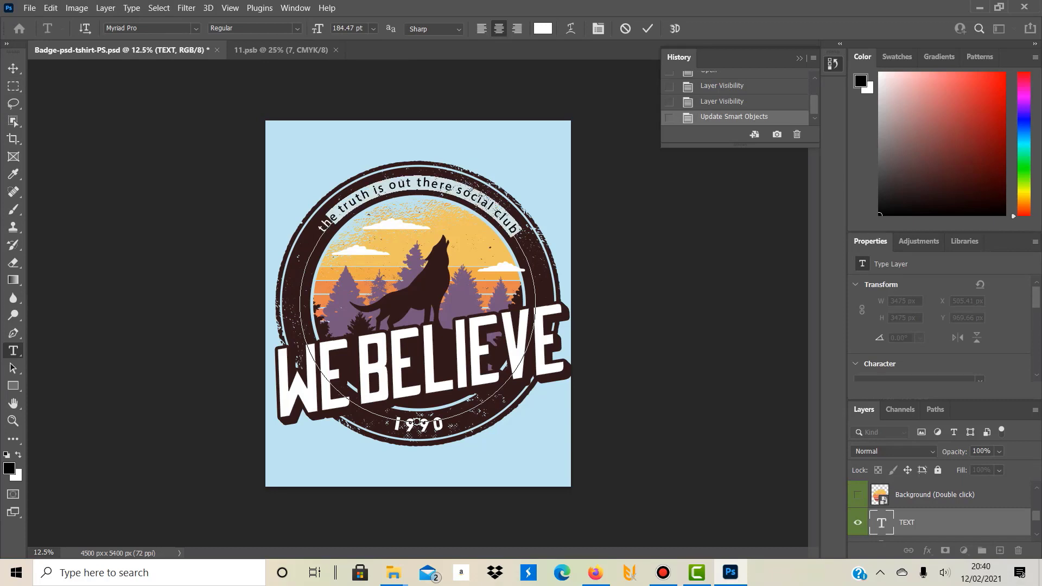
key(BackSpace)
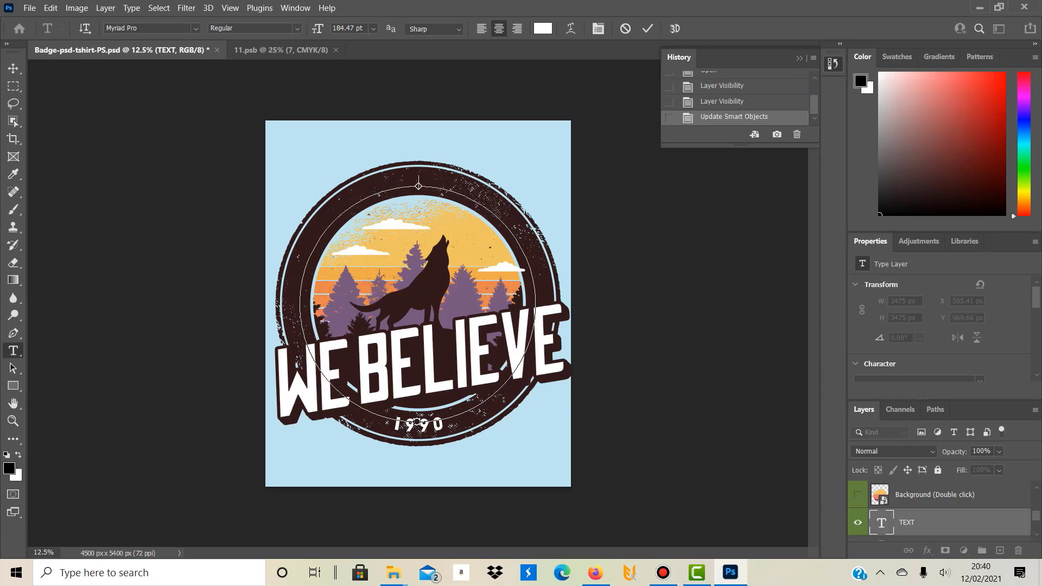
text(JUST SOMEONE WHO LOVES WOLVEW)
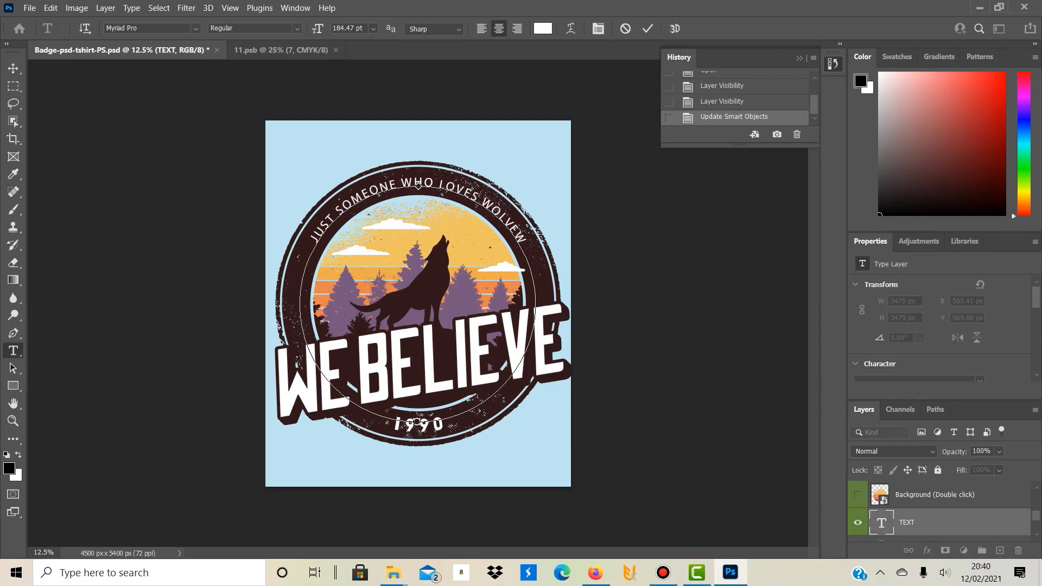
key(BackSpace)
text(S)
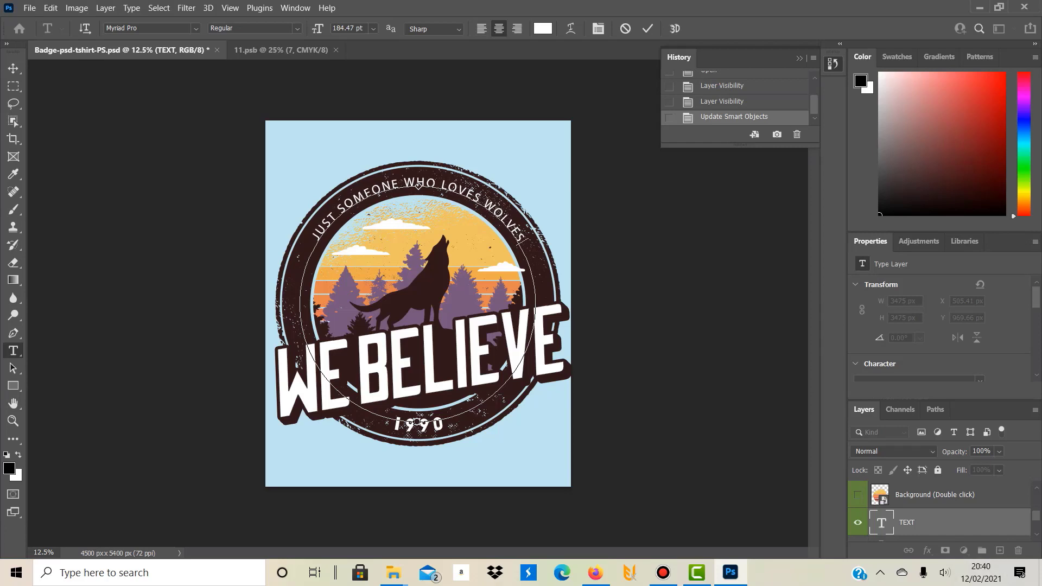
Open the contents of the Background (Double click) smart object for editing.
scroll(944, 510, down, 2)
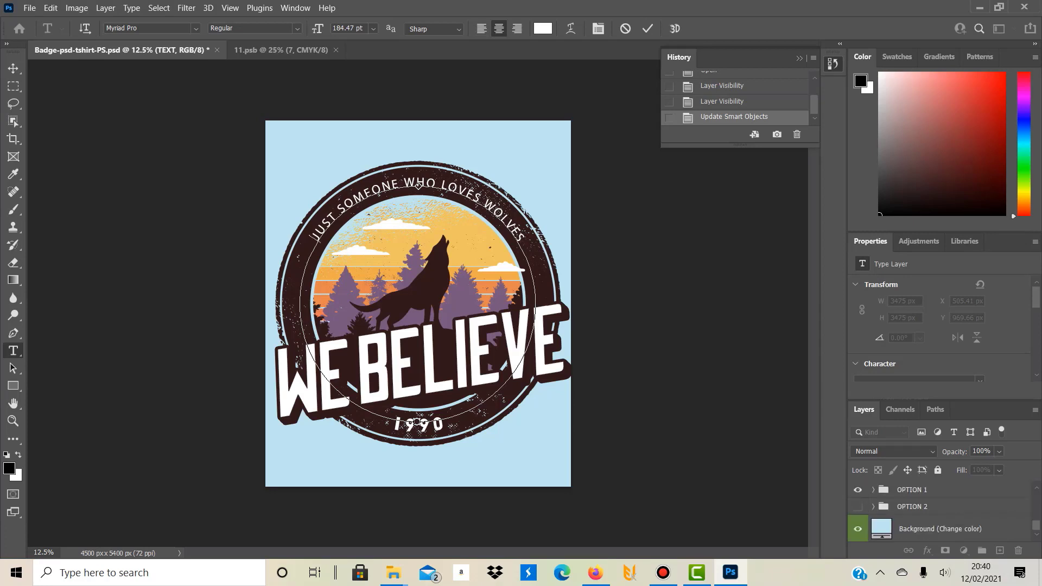
triple_click(505, 218)
double_click(876, 498)
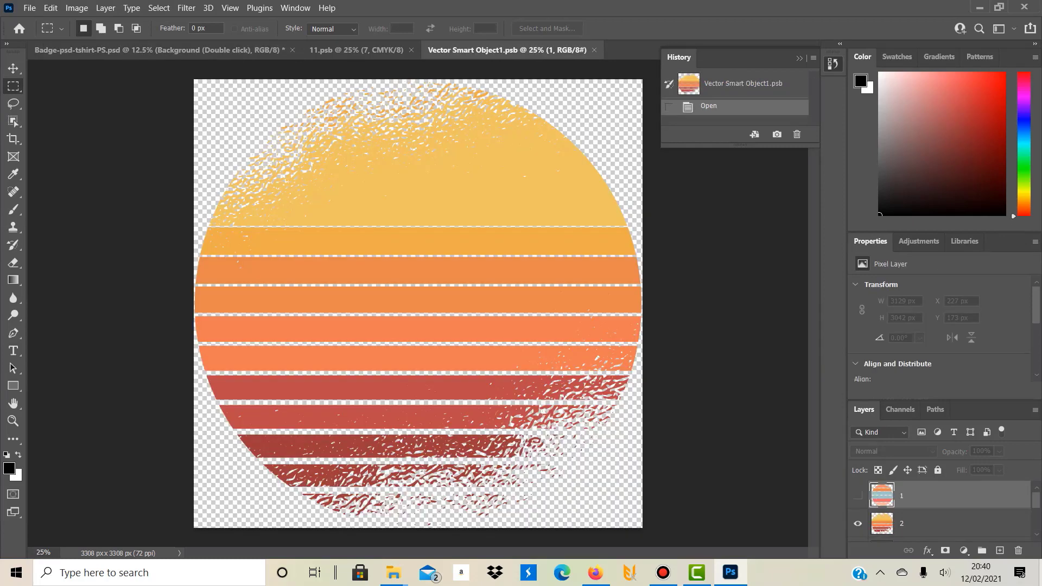
Hide the yellow-to-red sunset on layer 2 and show the wide-striped circle on layer 1.
scroll(944, 510, down, 3)
scroll(944, 510, up, 3)
click(857, 523)
click(857, 496)
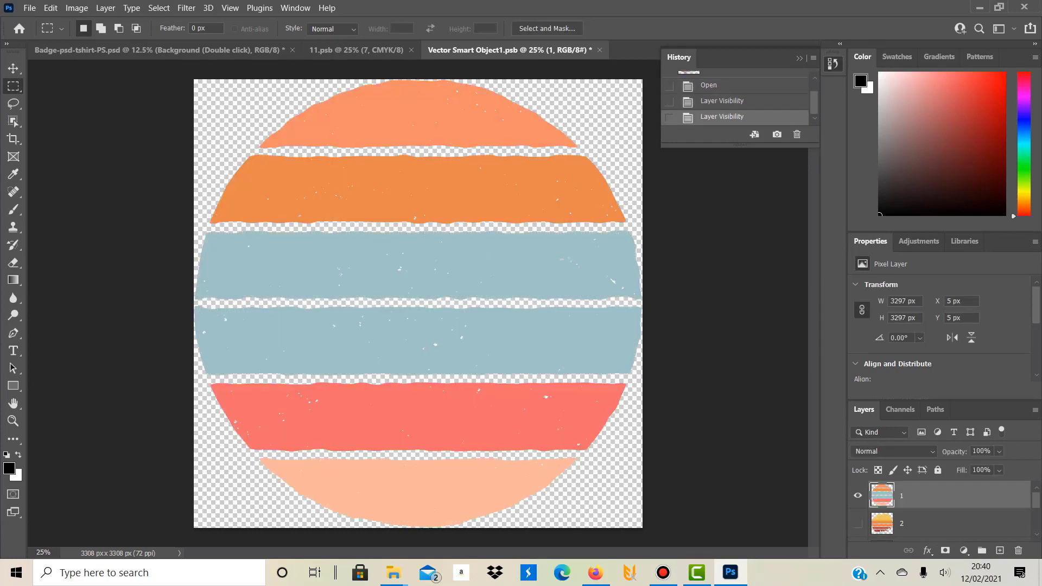
scroll(944, 510, down, 3)
scroll(944, 510, up, 3)
Save the edited sunset background contents and return to the badge document.
click(29, 7)
click(41, 152)
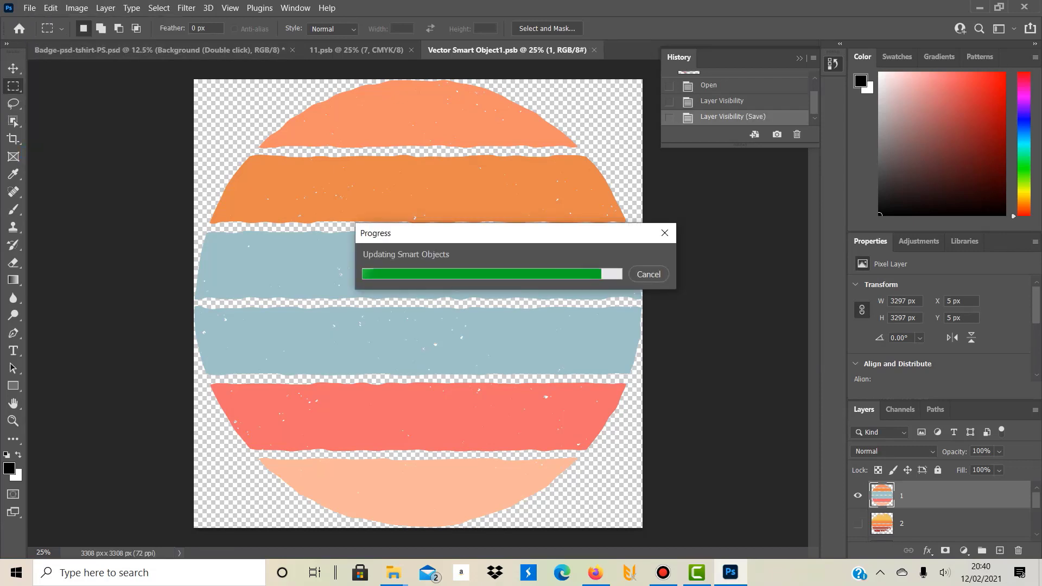
click(159, 50)
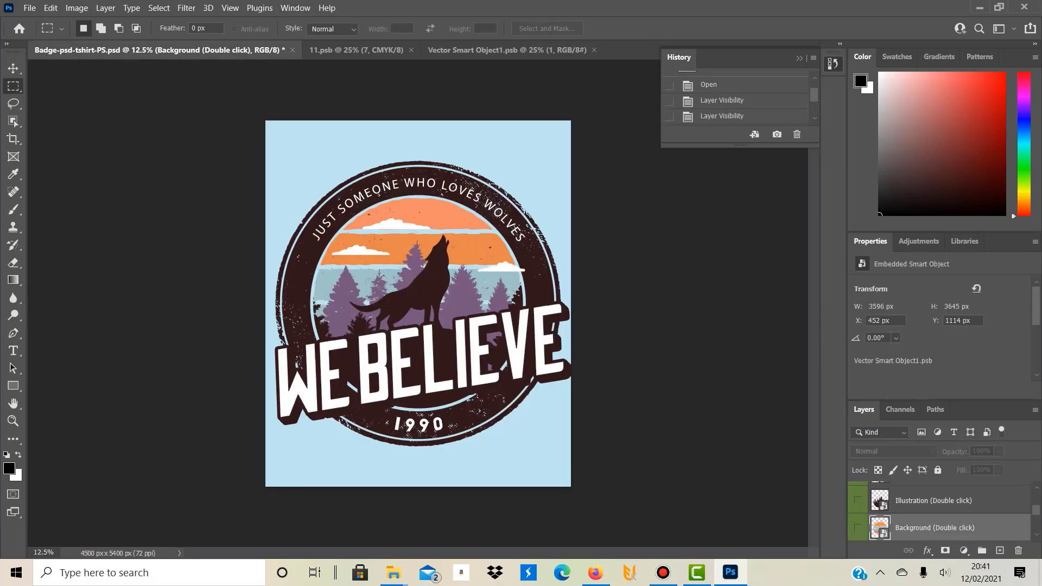
Open the contents of the TITLE (Double click) smart object and replace its text with "WOLF".
scroll(960, 518, down, 5)
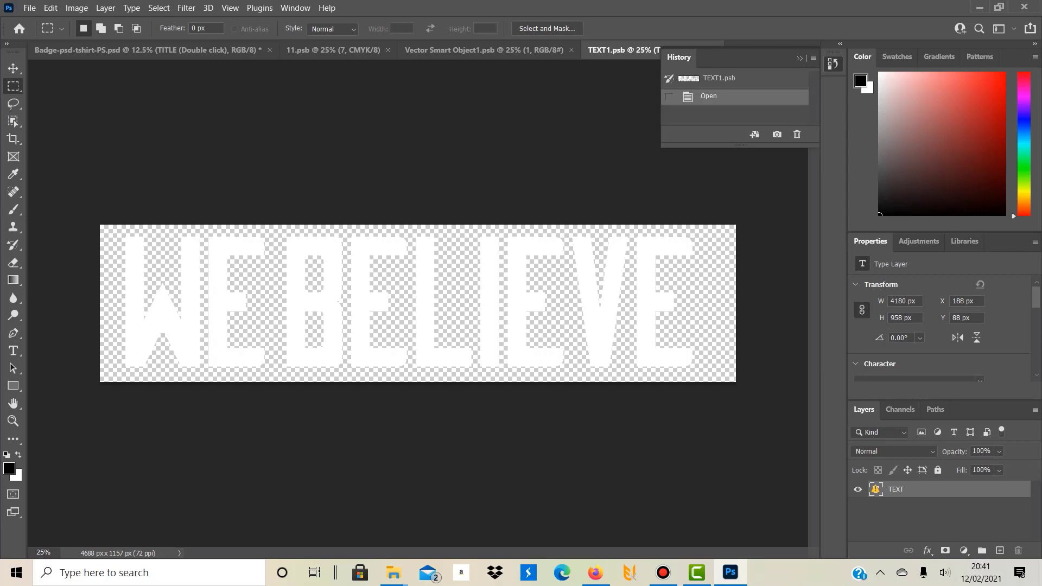
double_click(875, 489)
key(Return)
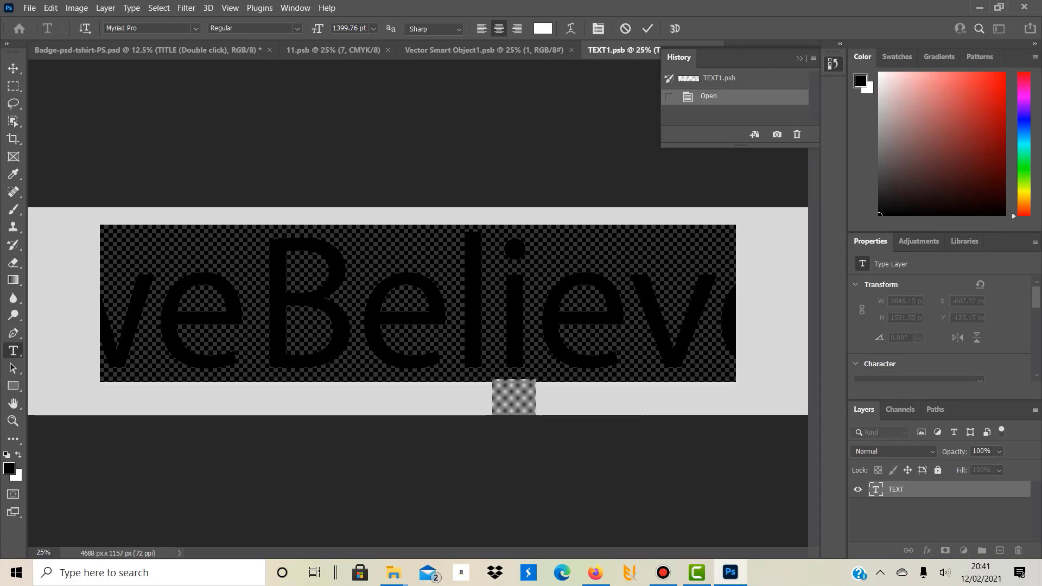
text(WOLVES)
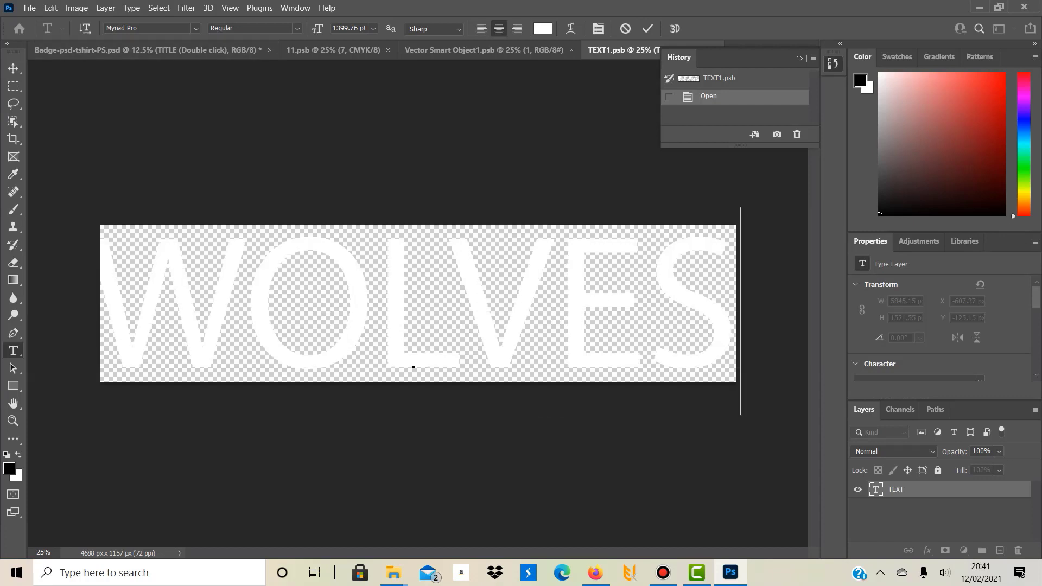
key(BackSpace)
key(BackSpace)
key(BackSpace)
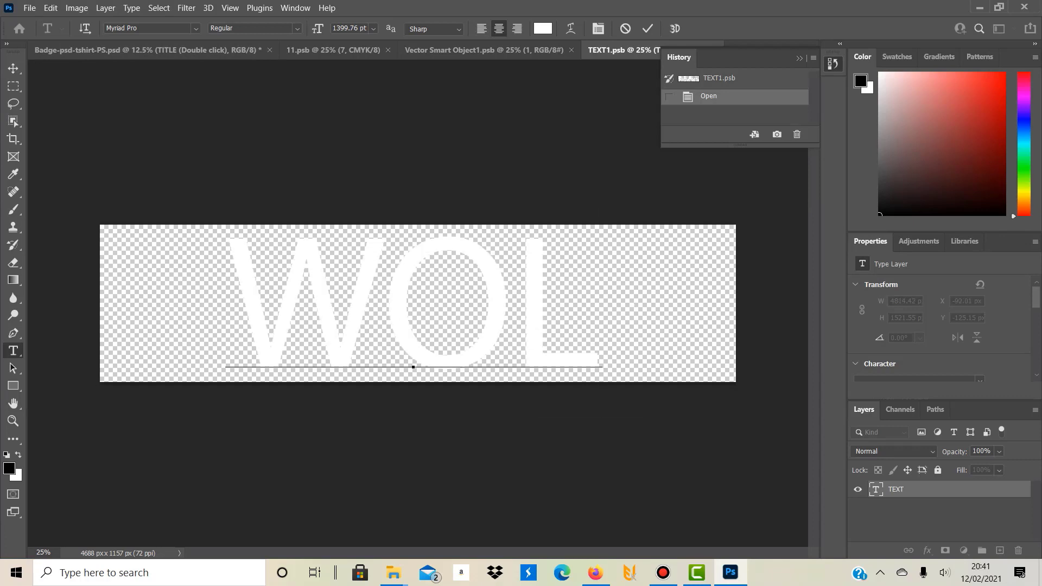
text(FG)
key(BackSpace)
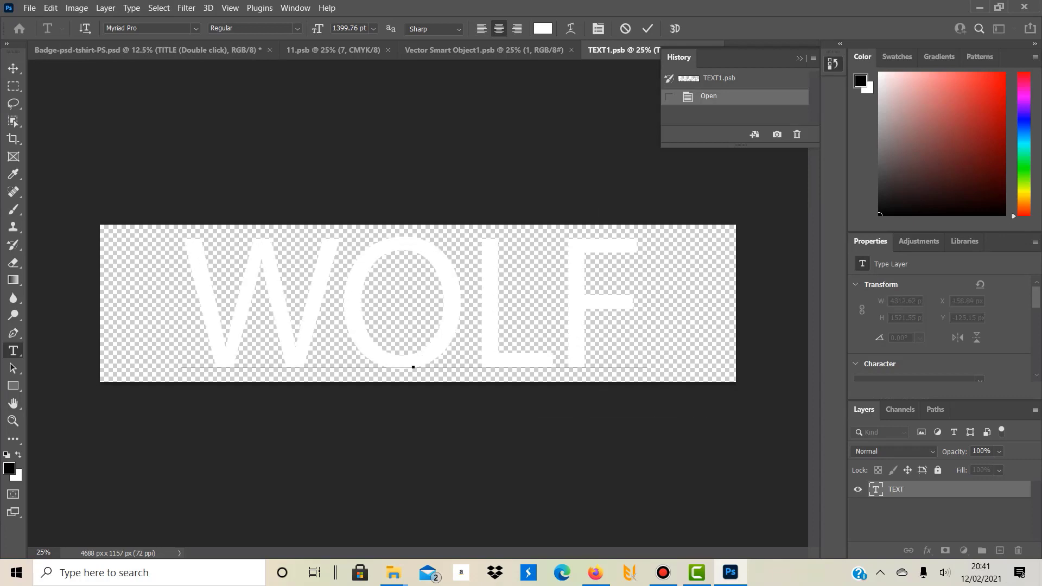
Save the edited title contents and return to the badge document.
click(29, 7)
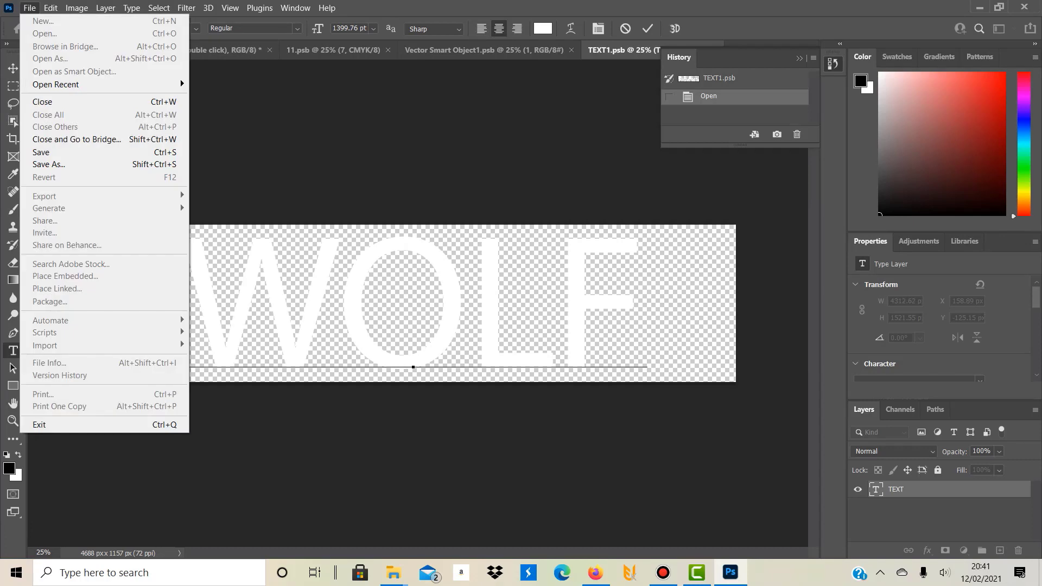
click(41, 152)
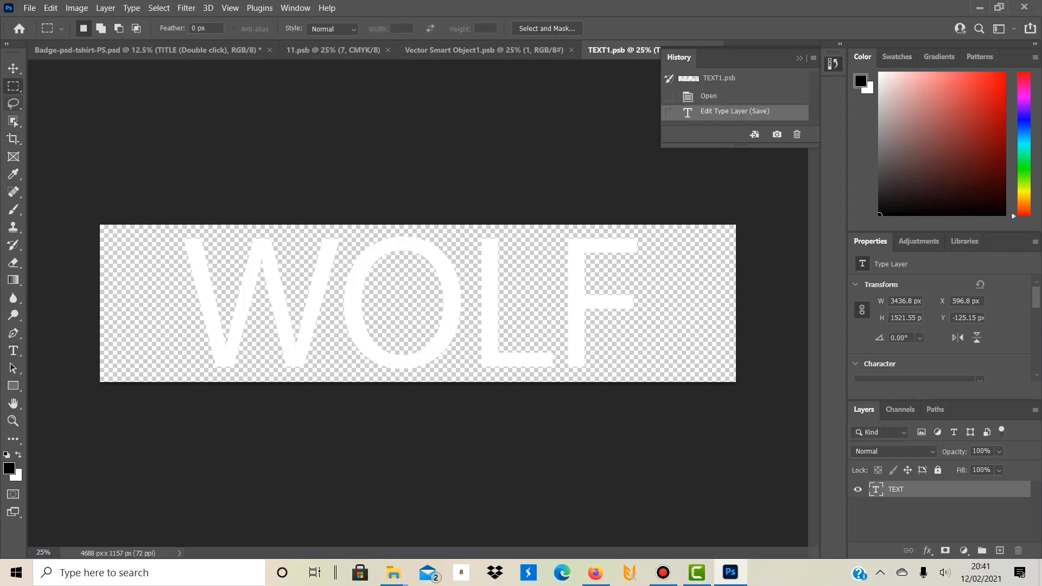
click(121, 50)
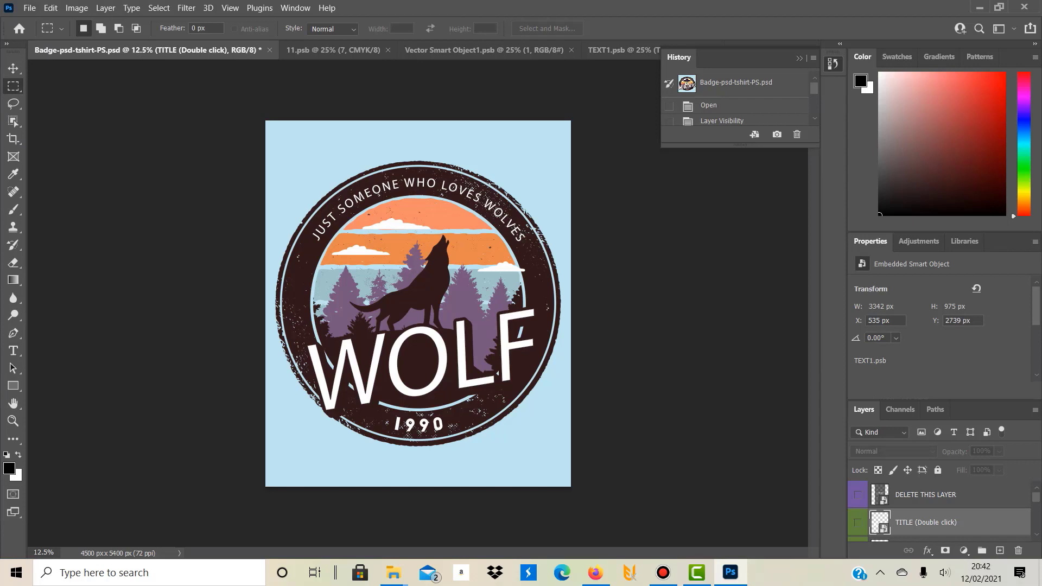
Open the contents of the FOOT (Double click) smart object to view the year text, and return to the badge document.
scroll(939, 508, down, 2)
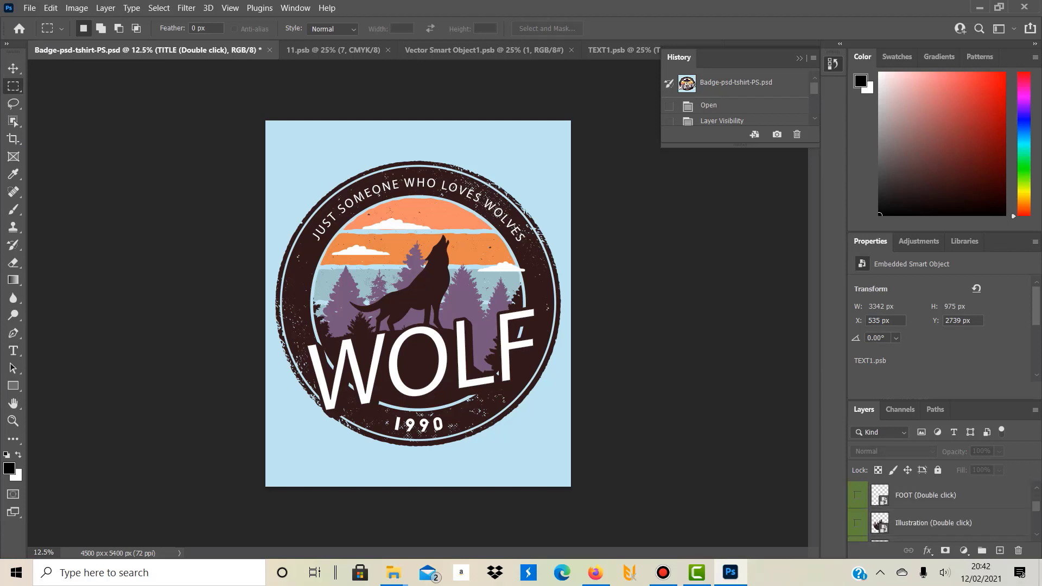
click(880, 494)
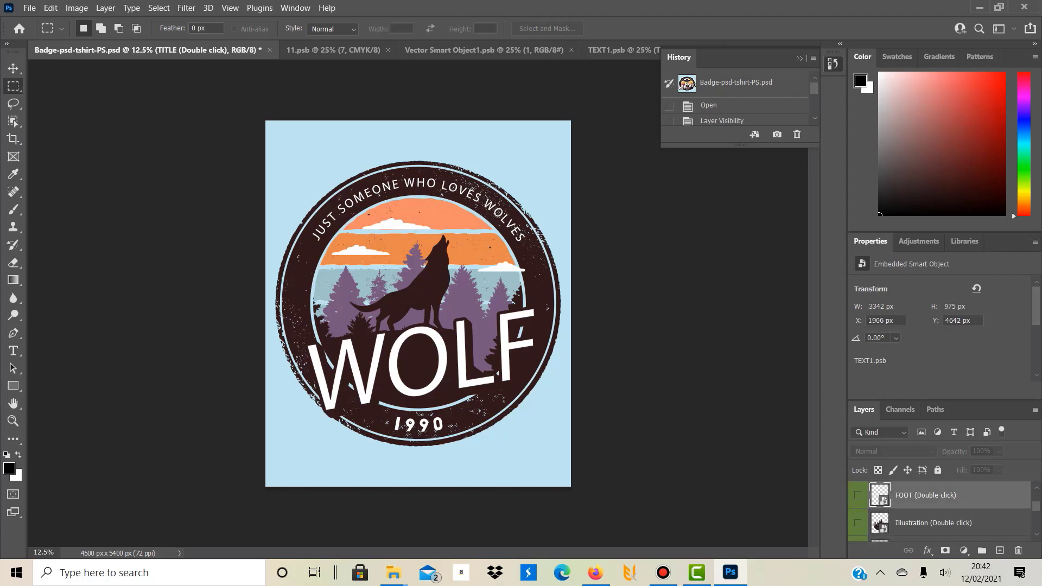
double_click(989, 495)
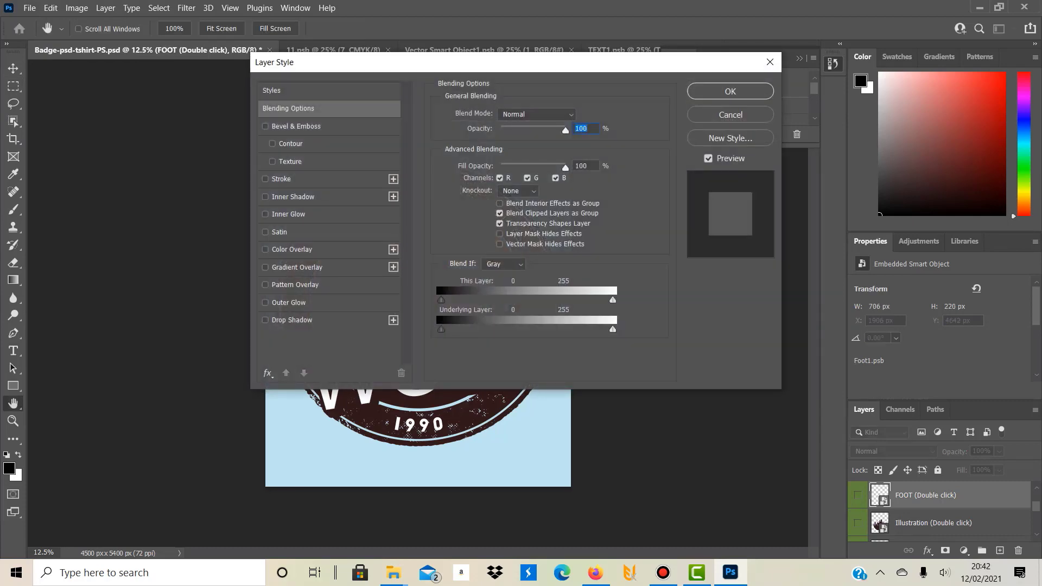
click(770, 63)
double_click(880, 495)
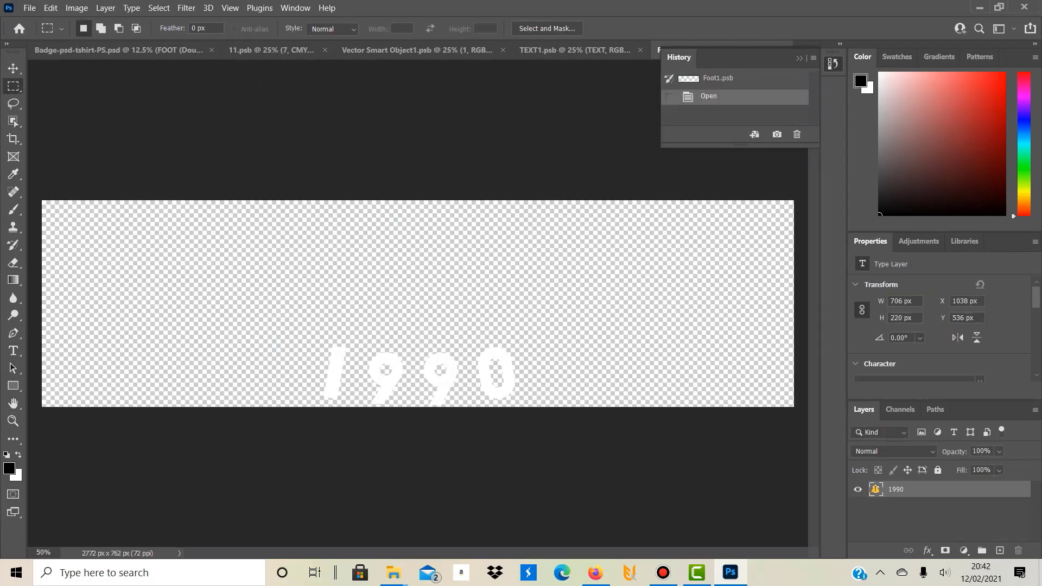
drag(509, 376, 495, 377)
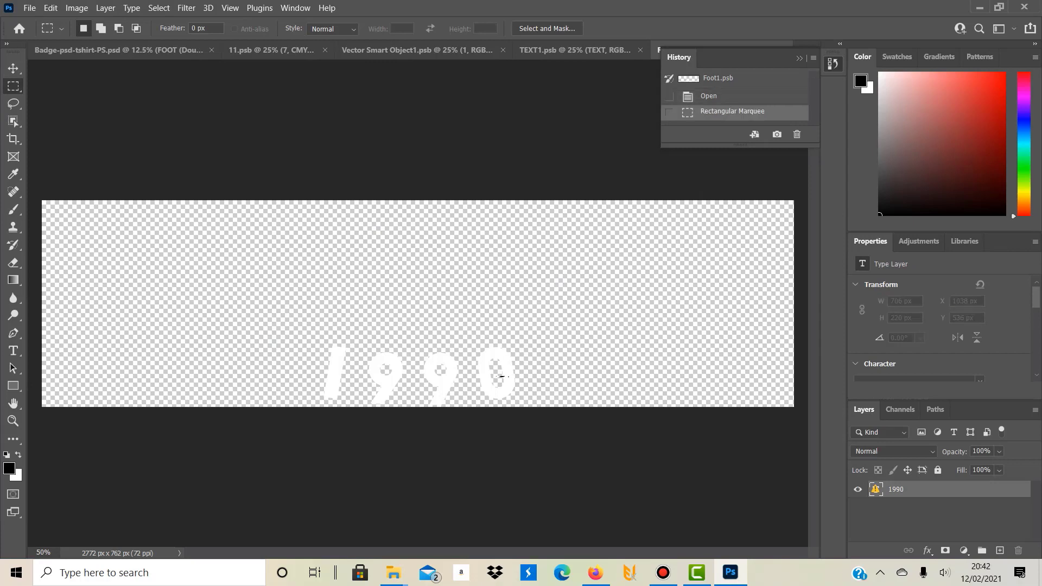
click(124, 50)
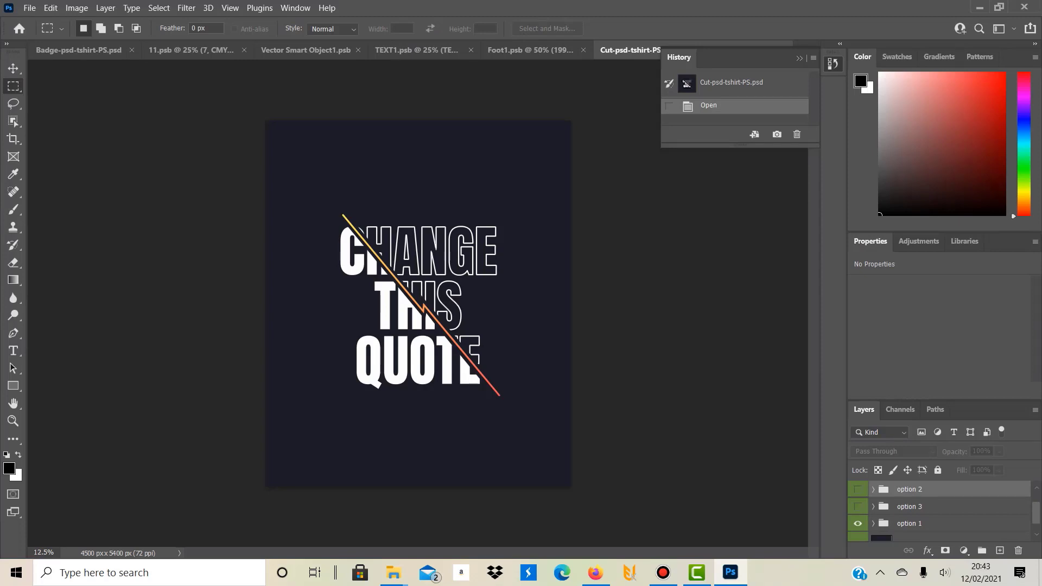
Open the contents of the TEXT (double click) smart object in the Cut-psd-tshirt-PS.psd design.
scroll(939, 511, down, 1)
scroll(939, 511, up, 2)
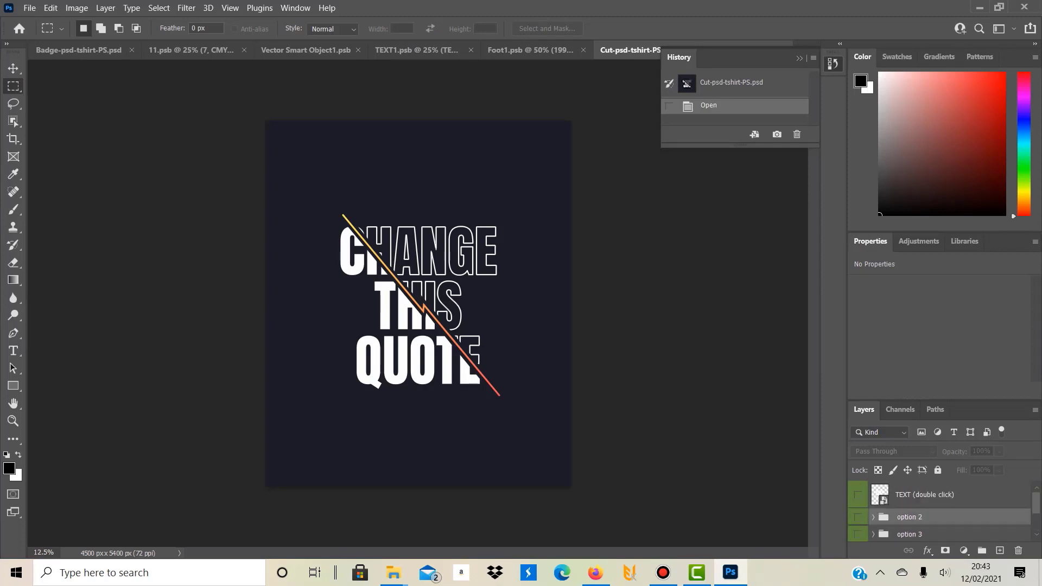
click(880, 494)
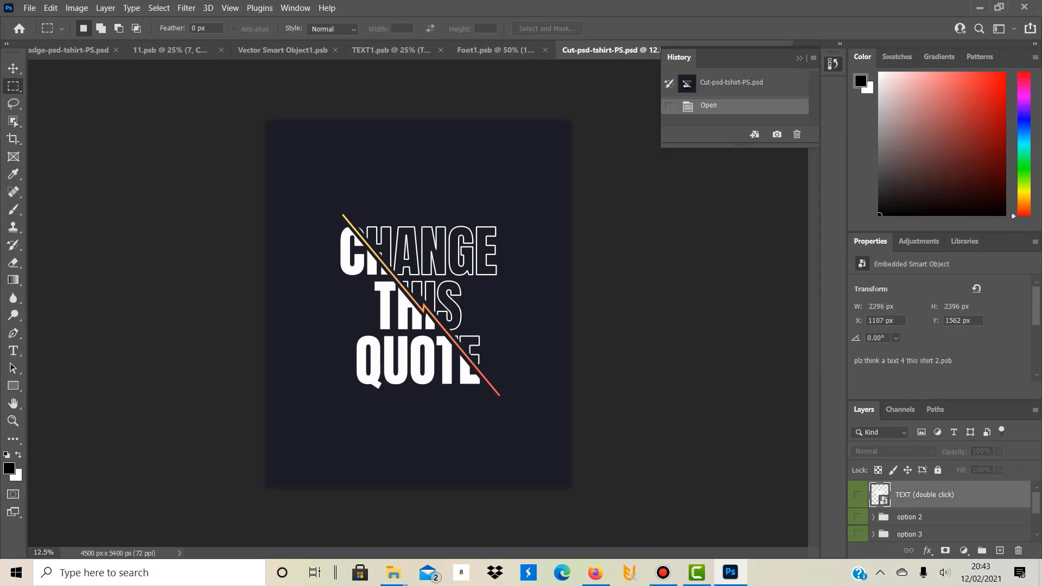
double_click(879, 494)
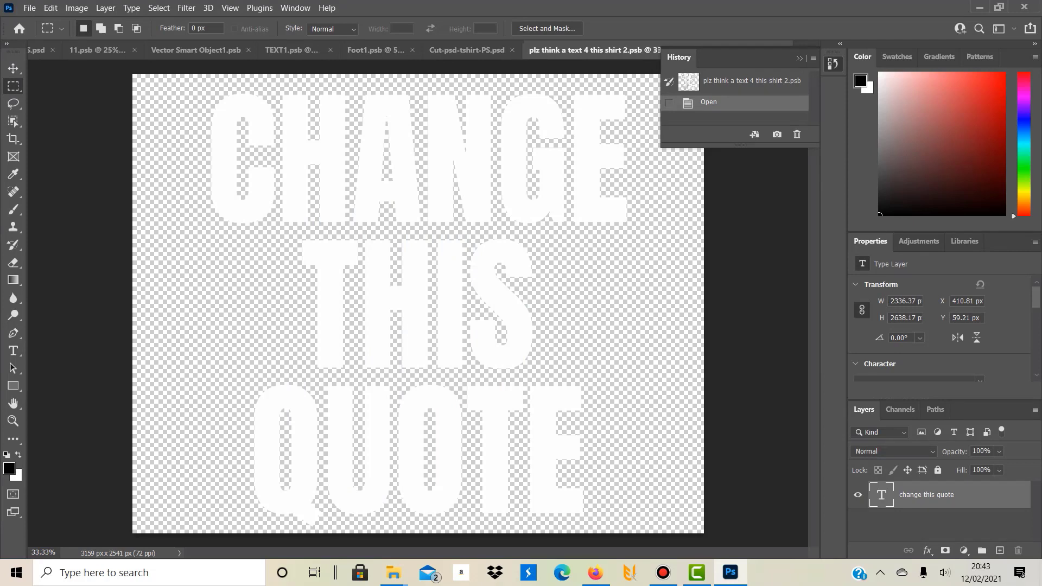
Replace the text layer's quote with "BELIEVE IN YOURSELF", with BELIEVE, IN and YOURSELF each on its own line.
double_click(881, 495)
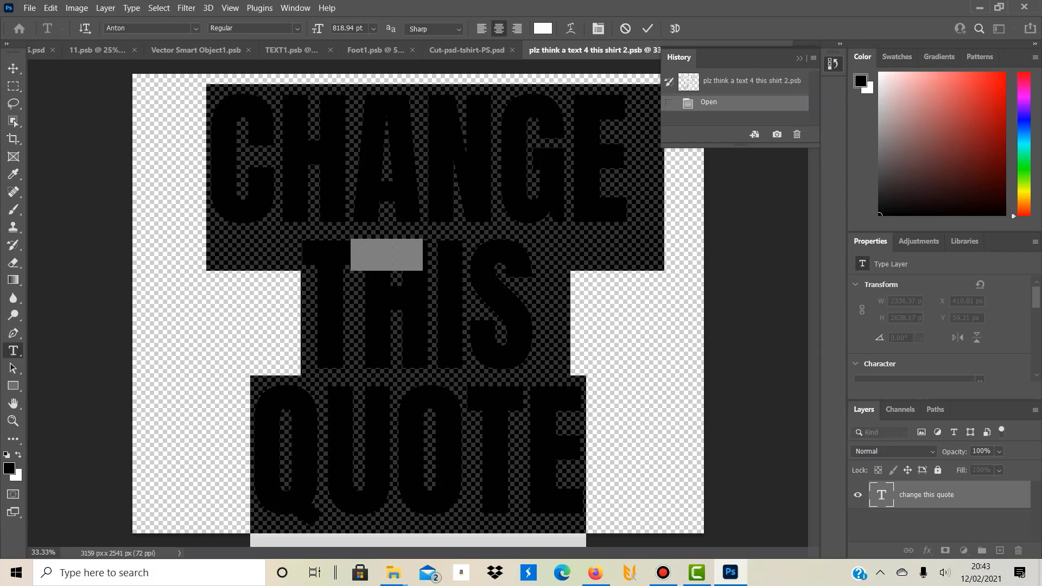
text(believe)
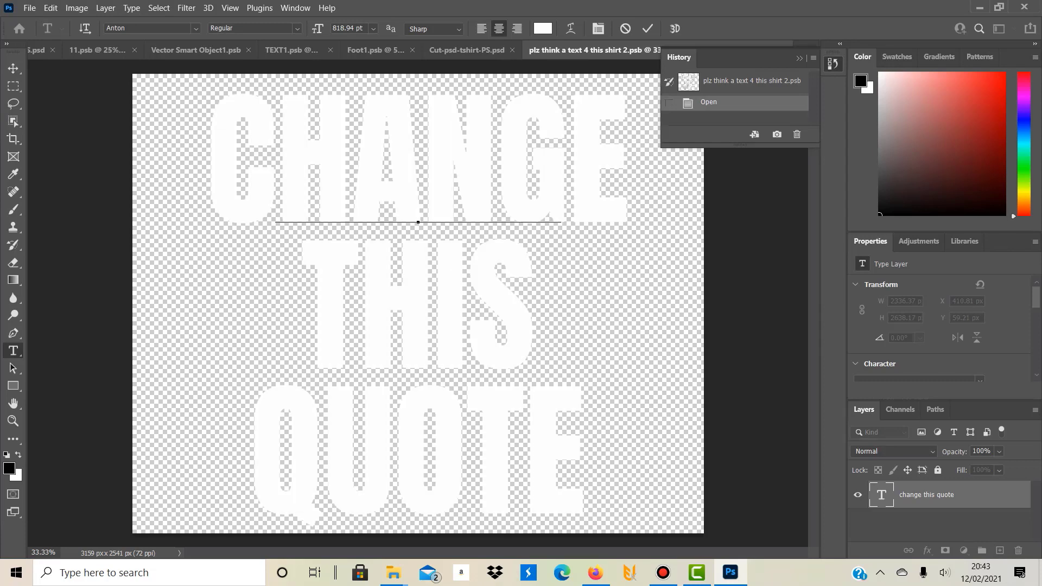
key(Return)
text(in)
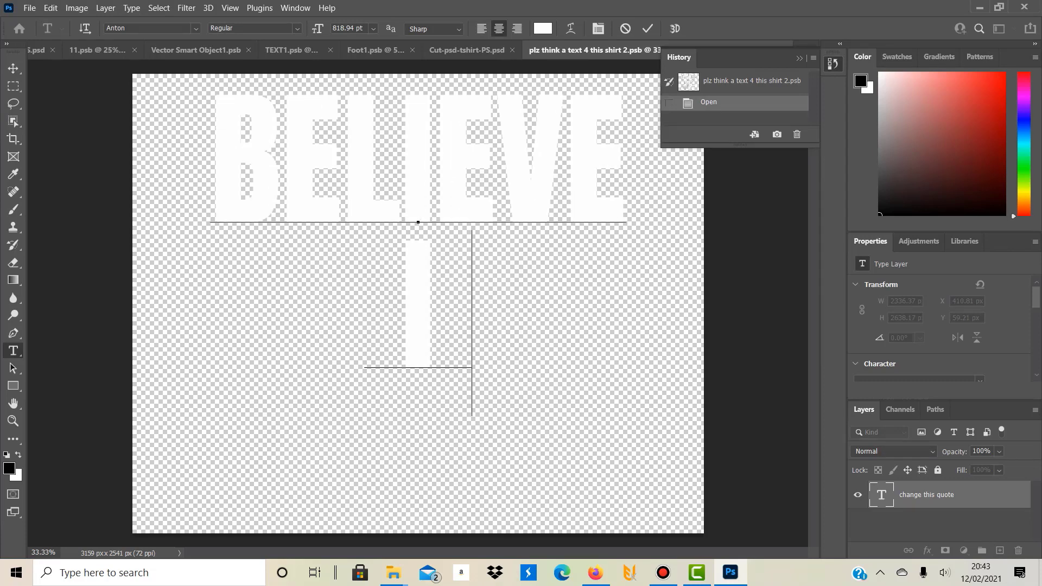
key(Return)
text(yourself)
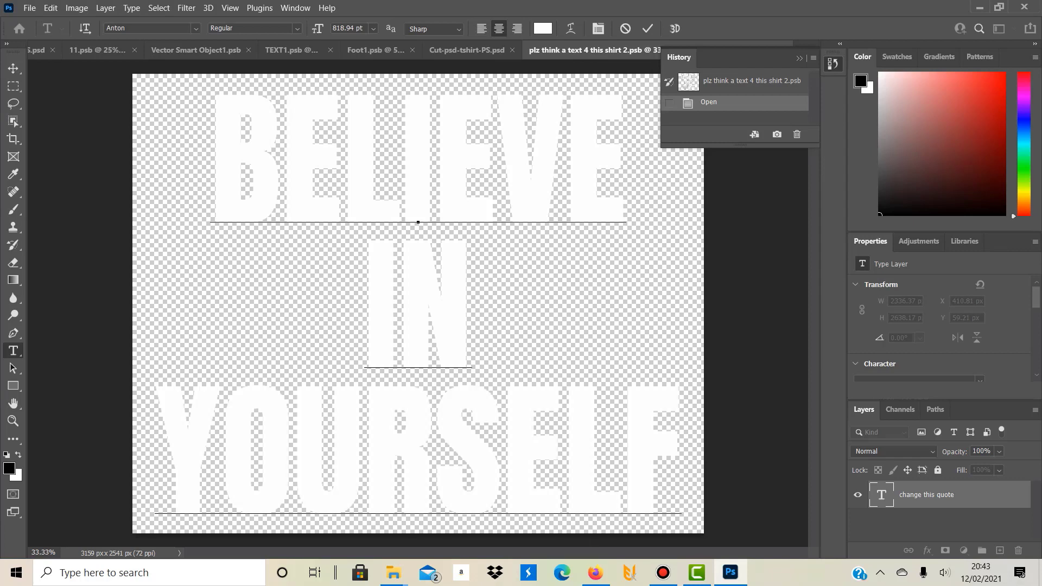
Save the edited quote contents and close them to return to the Cut-psd-tshirt-PS.psd design.
click(29, 8)
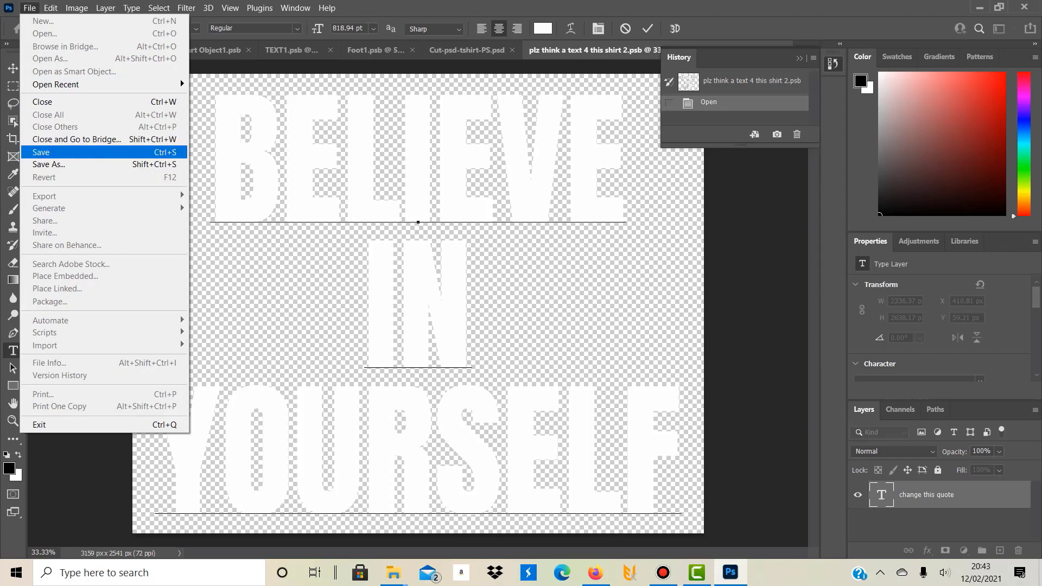
click(54, 152)
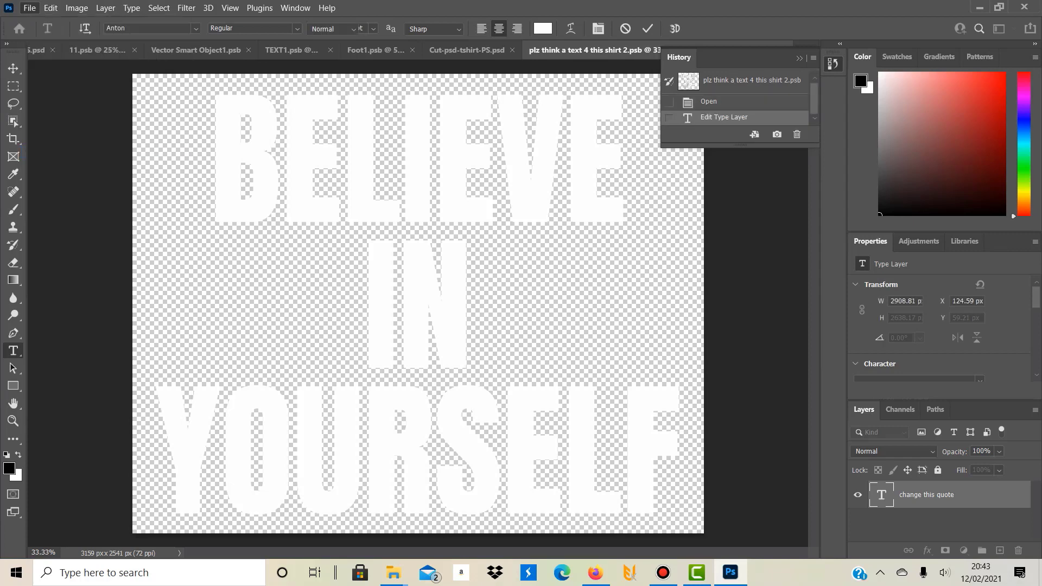
key(ctrl+w)
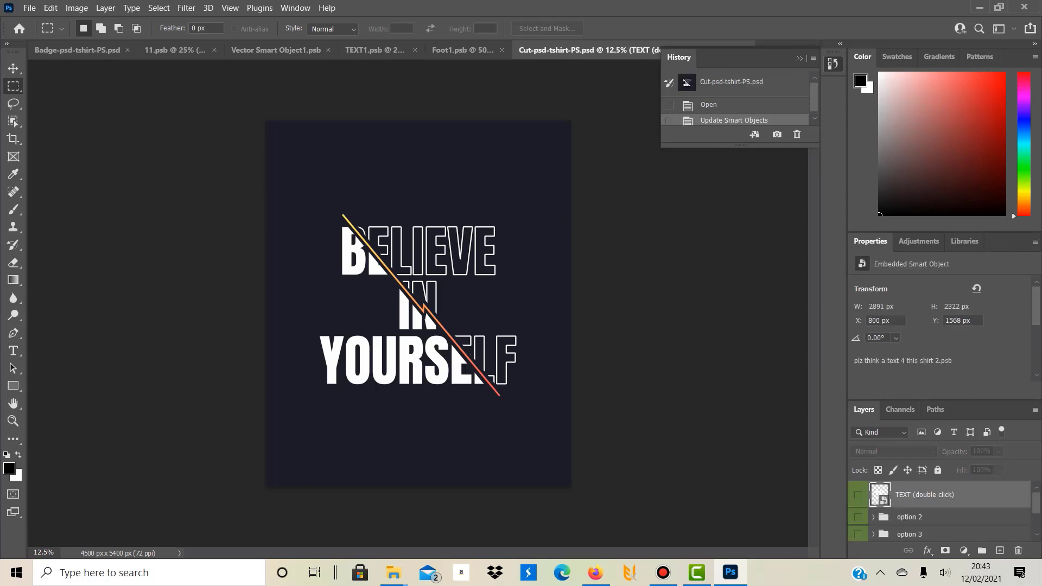
Hide the Background layer to preview the cut design on transparency, and show the layer again.
scroll(939, 510, down, 2)
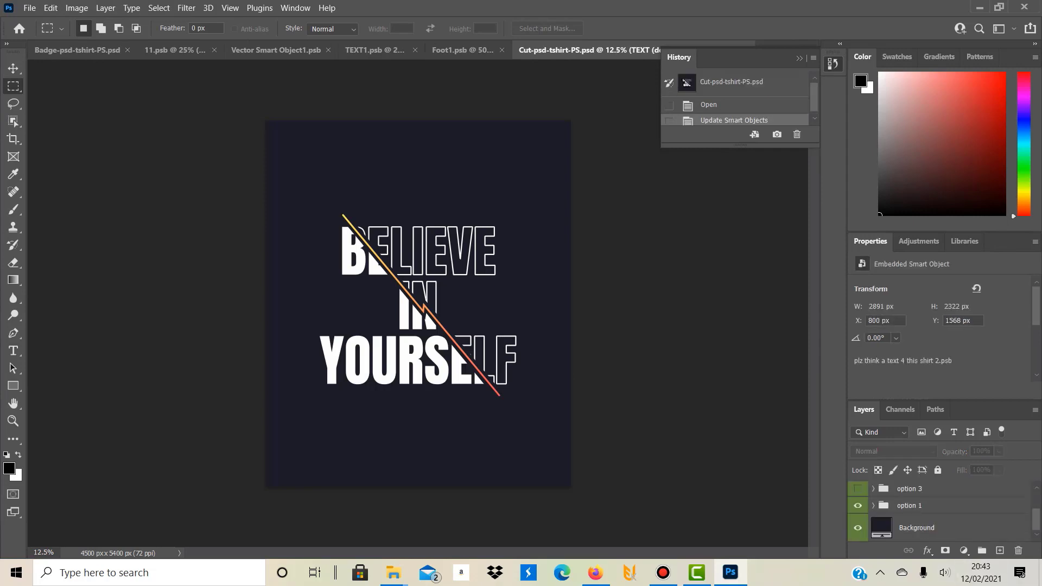
click(857, 527)
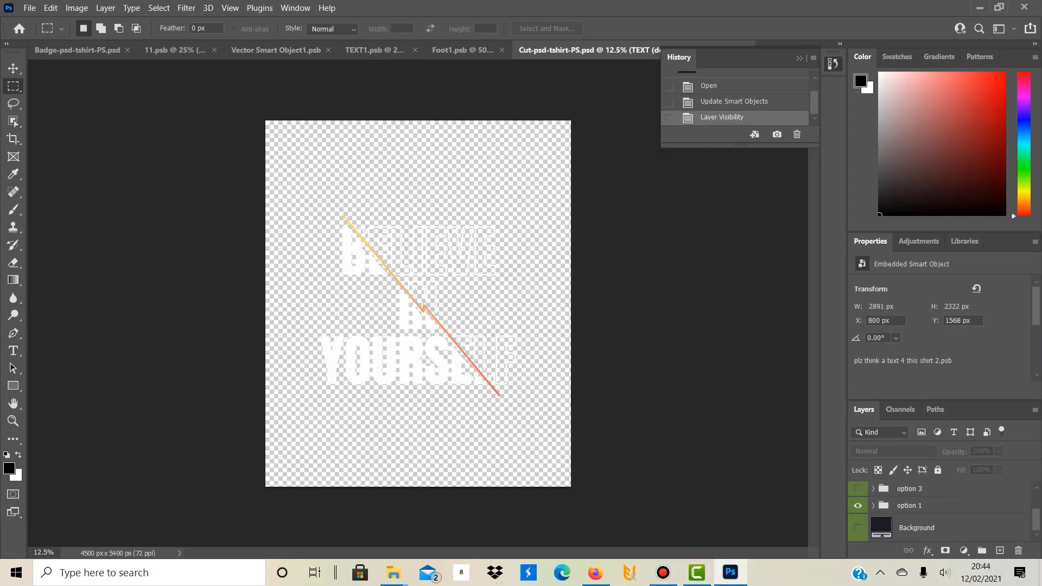
click(857, 527)
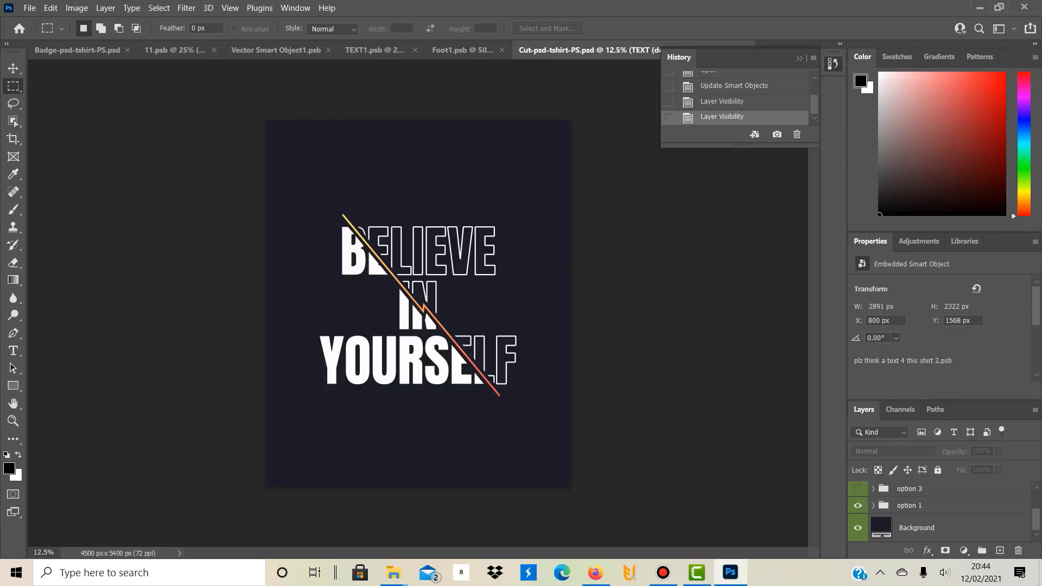
Reopen the contents of the TEXT (double click) smart object and set the whole quote's font to Broadway.
scroll(938, 510, up, 2)
double_click(879, 494)
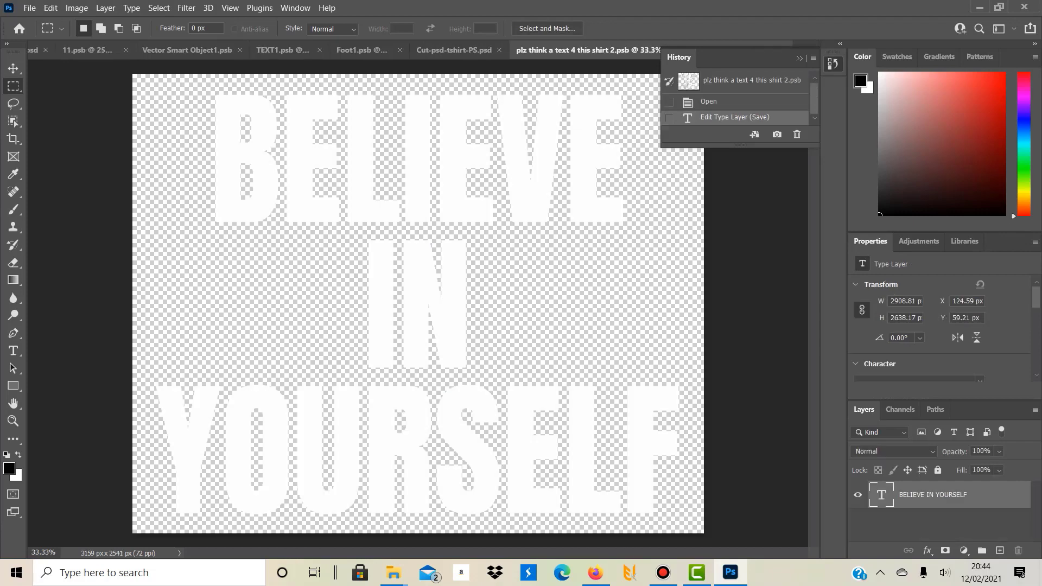
double_click(881, 494)
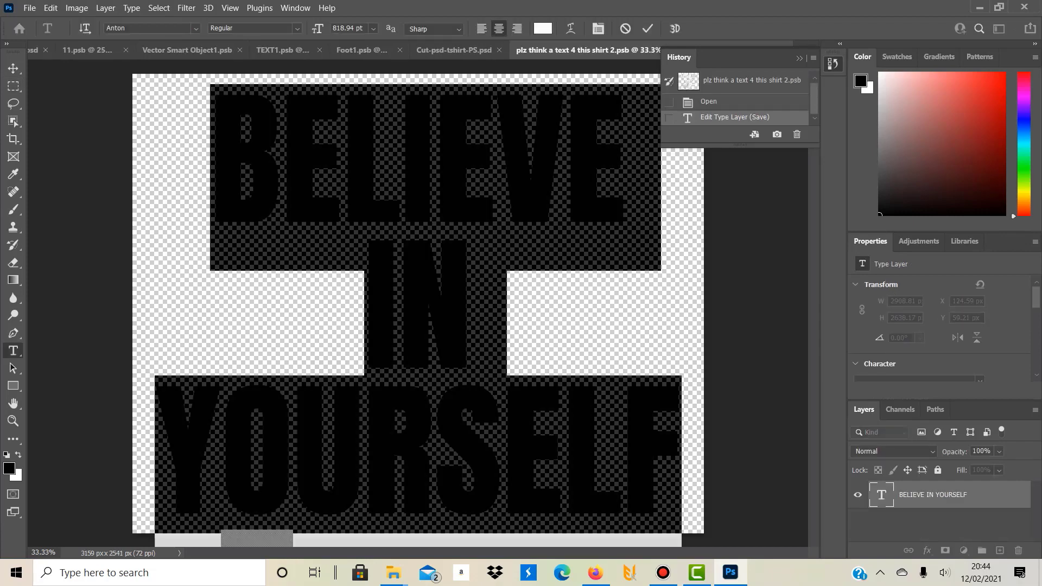
click(196, 29)
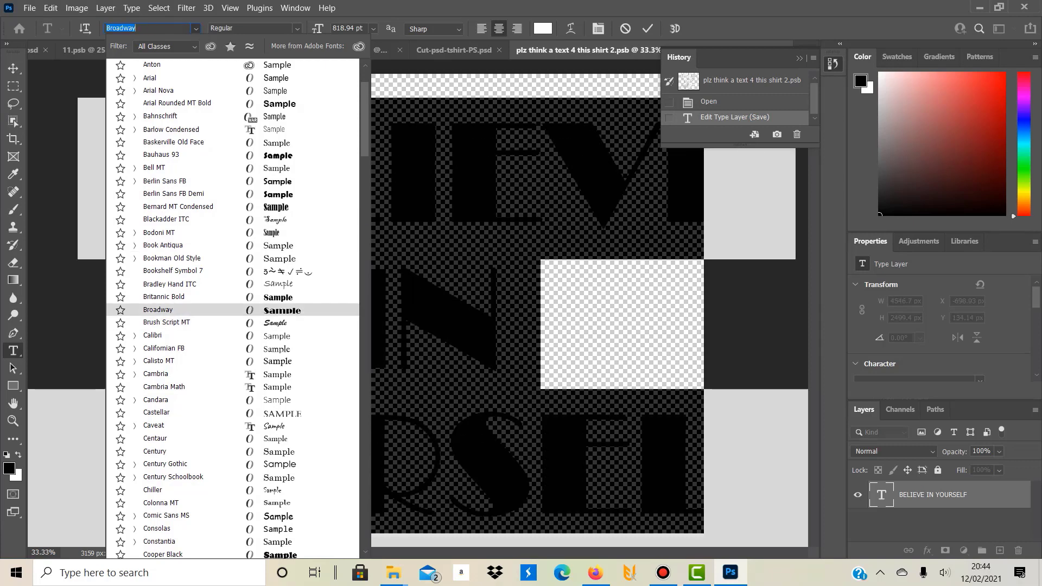
key(Return)
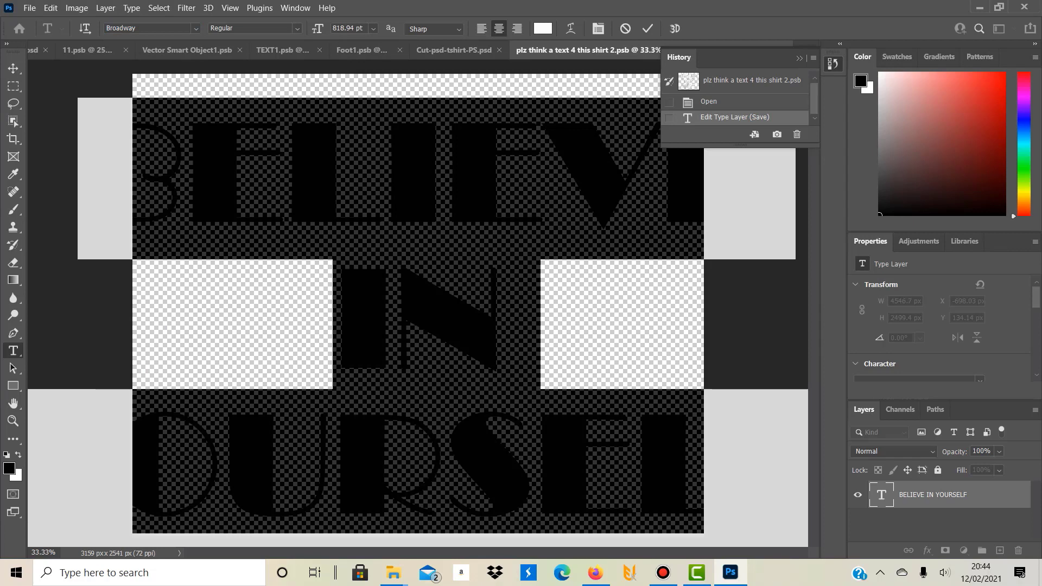
Try font sizes of 60 pt and 600 pt on the selected quote.
click(374, 29)
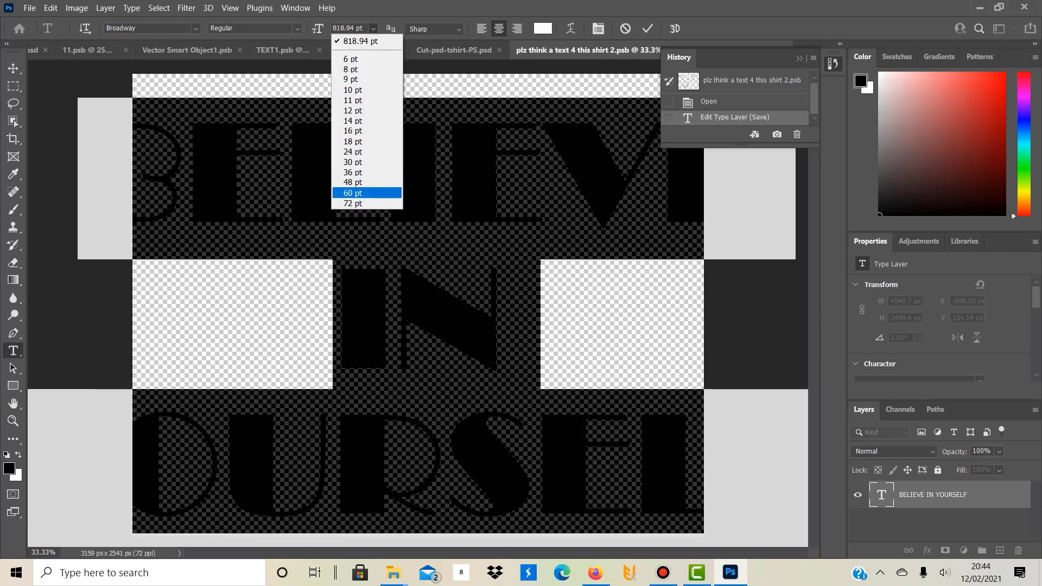
click(352, 192)
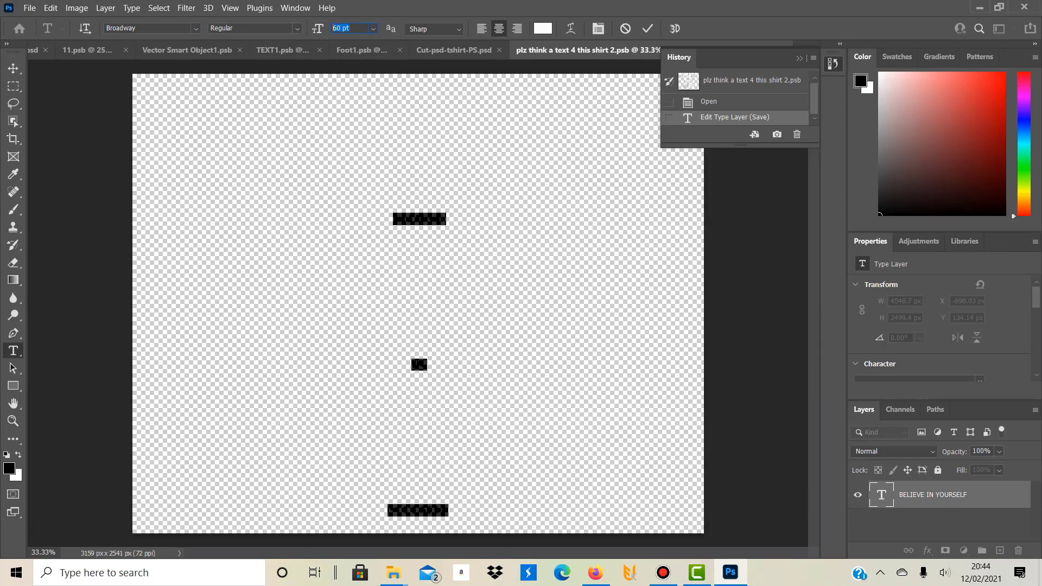
text(600)
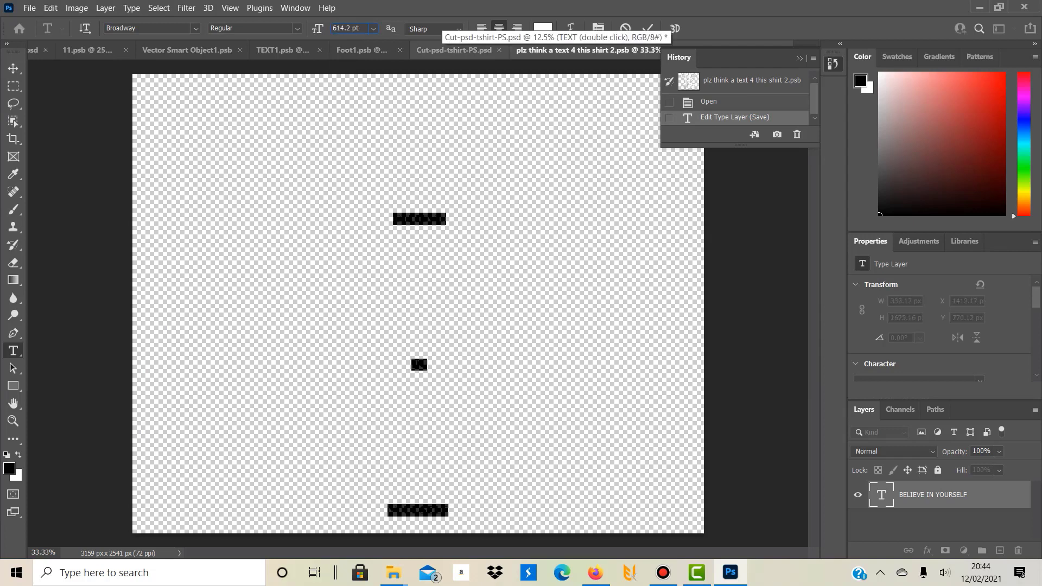
key(Return)
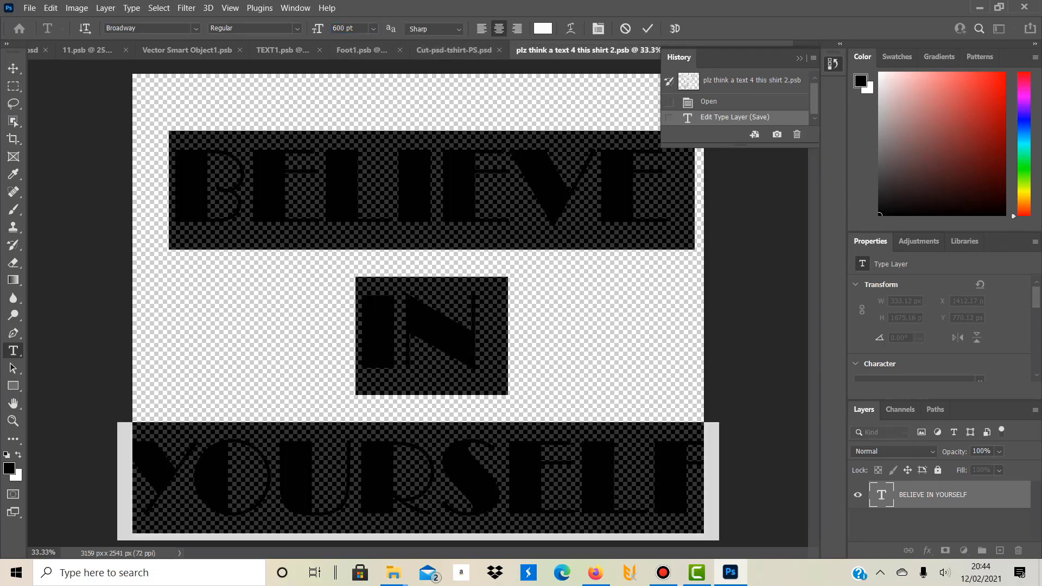
Set the selected quote's font size to 500 pt.
drag(353, 28, 297, 10)
text(500)
key(Return)
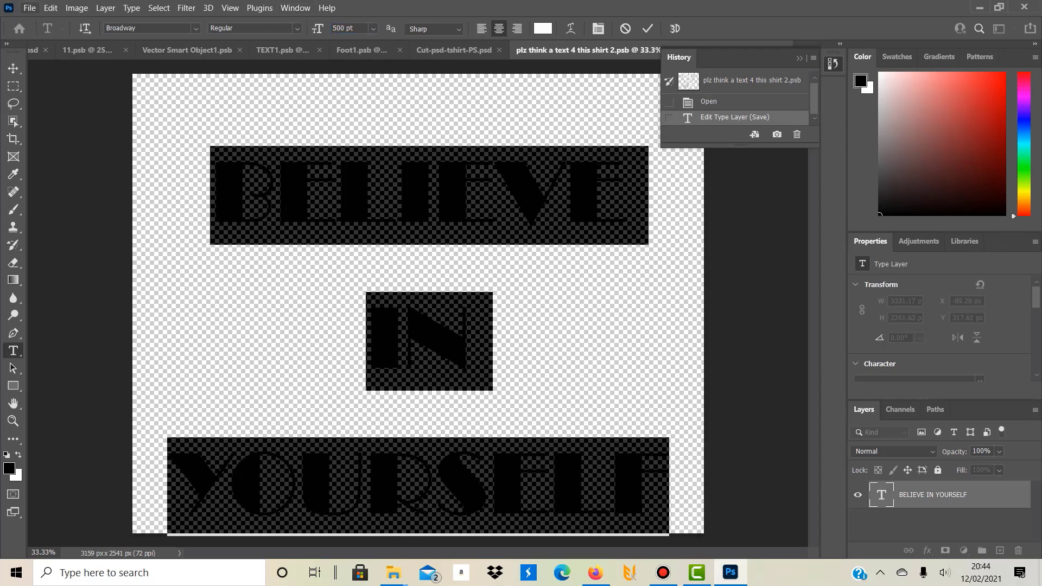
Save the restyled quote contents and close them to return to the cut T-shirt design.
click(29, 8)
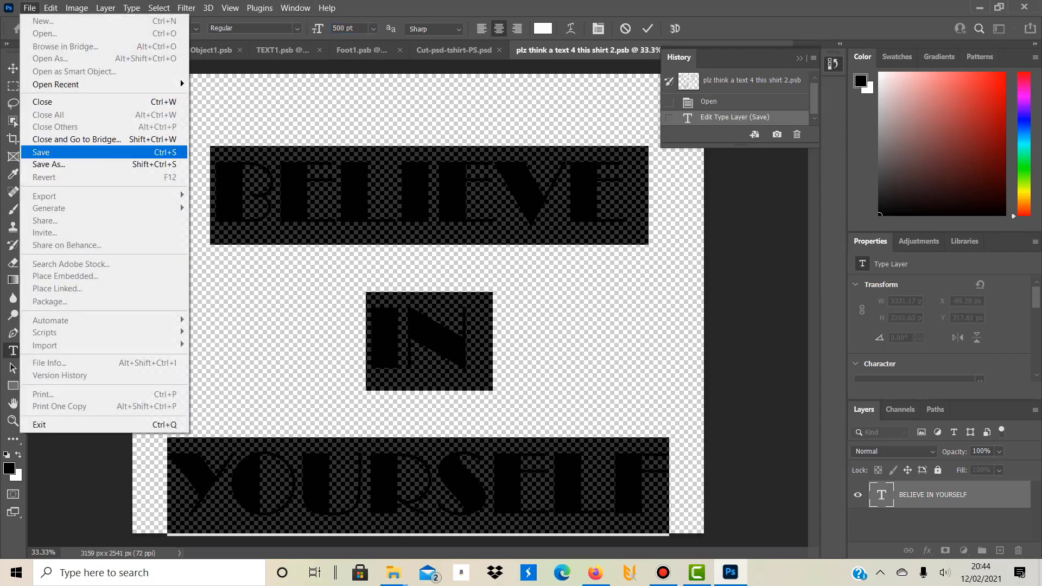
click(54, 152)
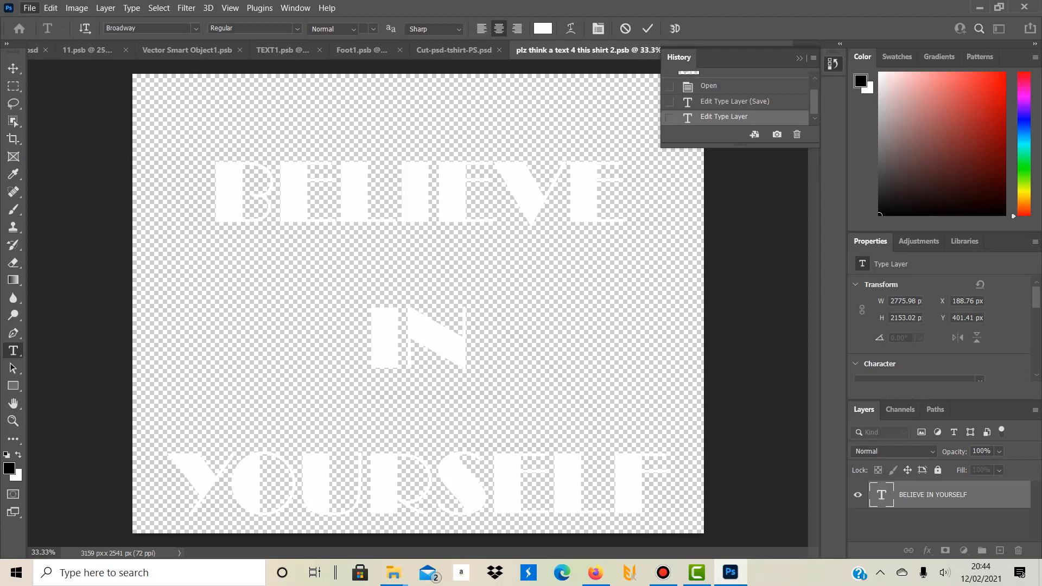
key(m)
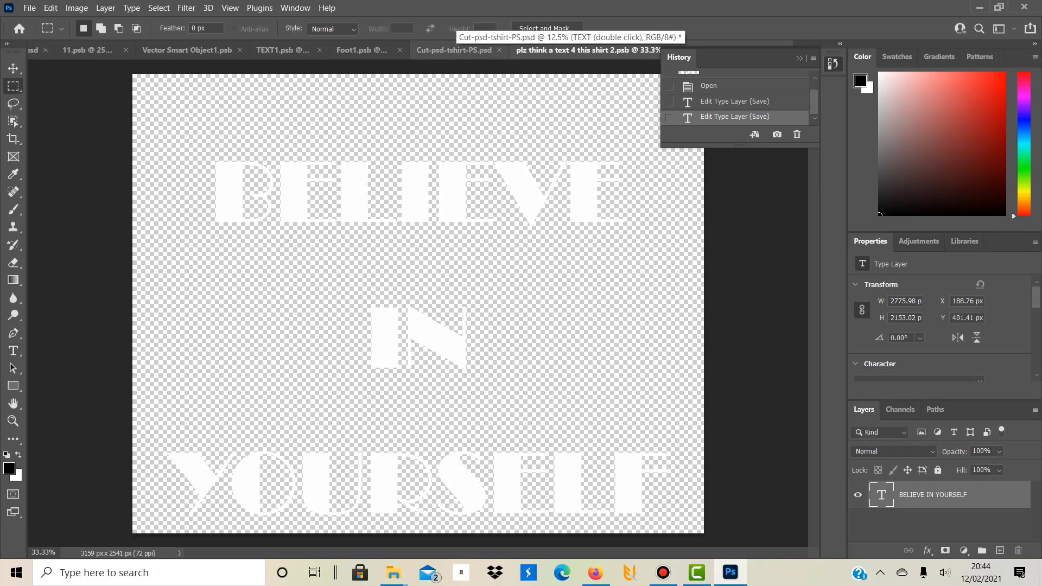
key(ctrl+w)
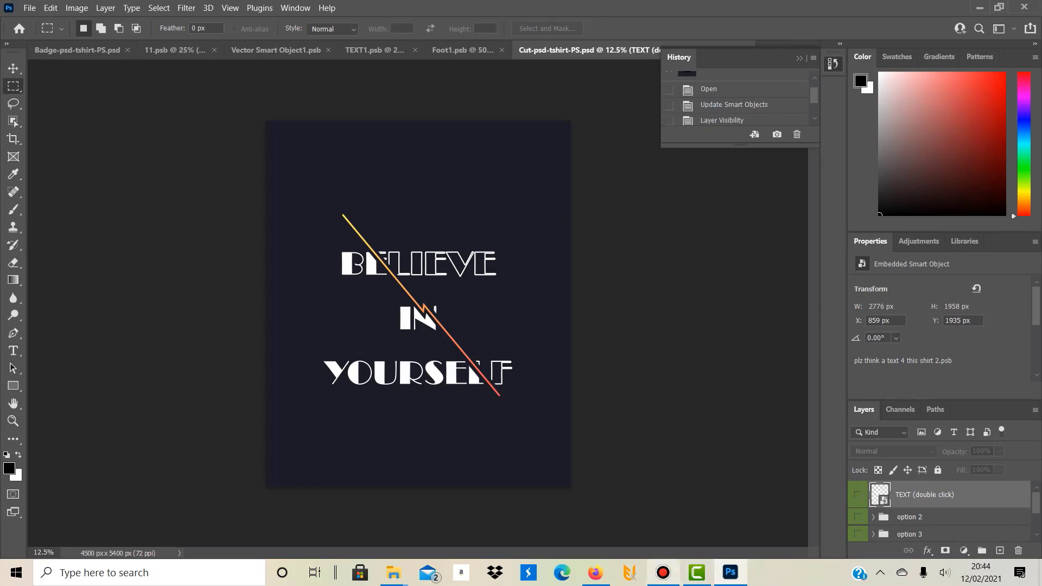
Switch to Firefox and look through the remaining scalable T-shirt PSDs on the Vexels badge design page.
click(595, 573)
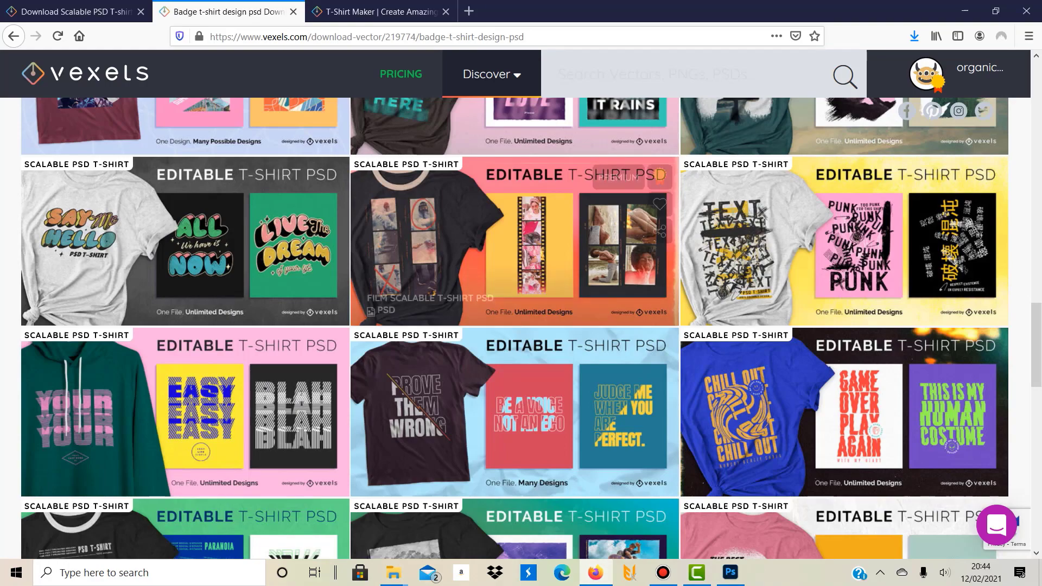
scroll(846, 282, down, 5)
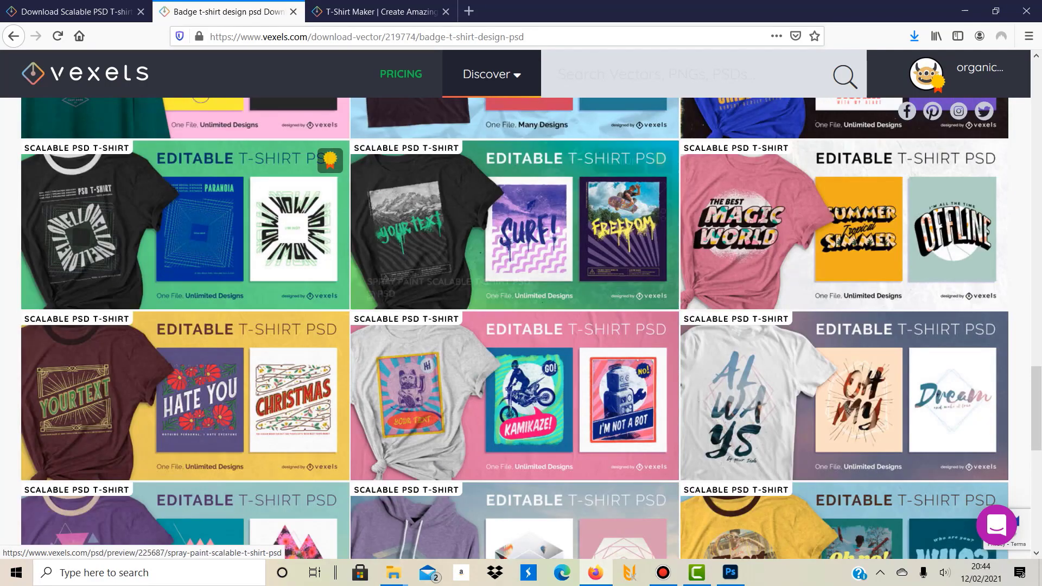
scroll(847, 282, down, 5)
scroll(846, 478, down, 3)
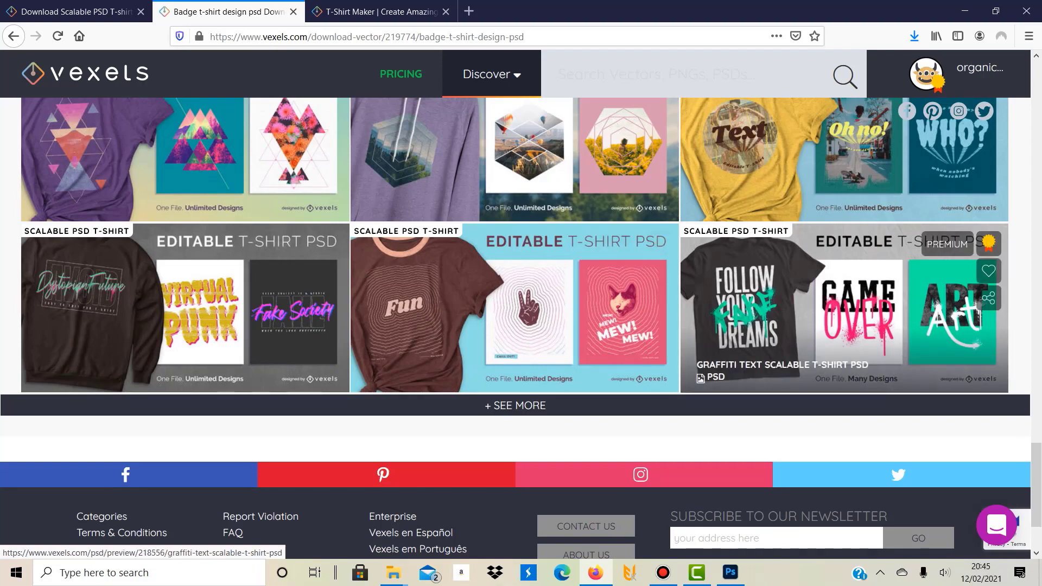
Expand the related designs to the full Vexels T-shirt PSD listing and look through its first page.
click(519, 405)
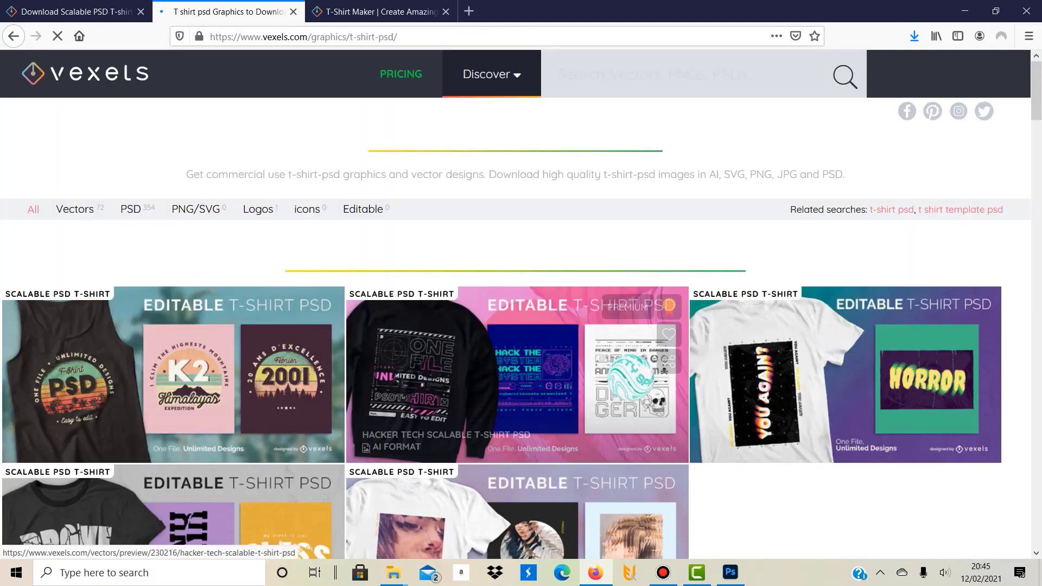
scroll(519, 405, down, 15)
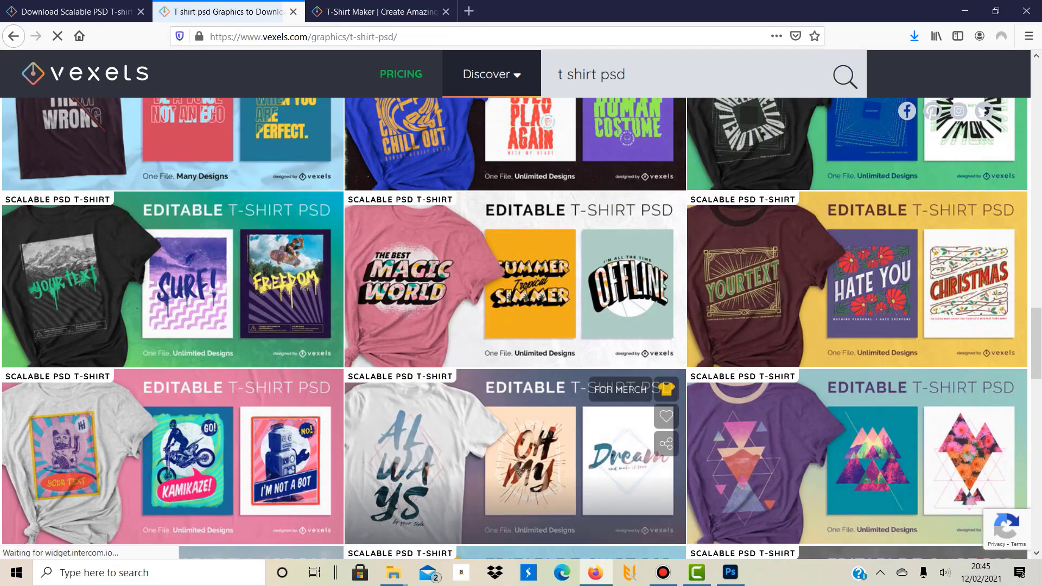
scroll(519, 405, down, 5)
scroll(519, 405, down, 10)
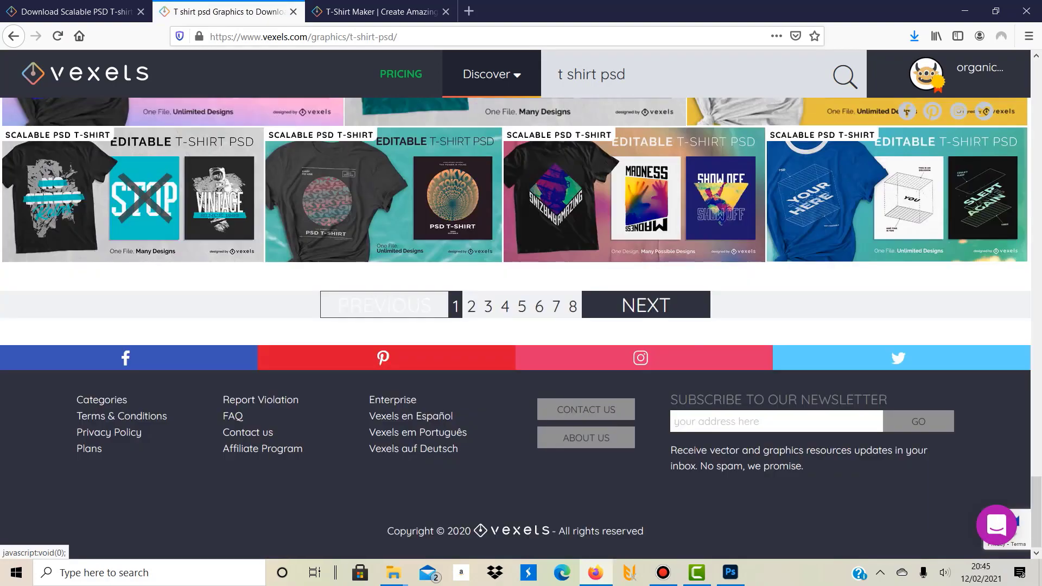
Open page 2 of the T-shirt PSD listing and look through its editable designs.
click(471, 306)
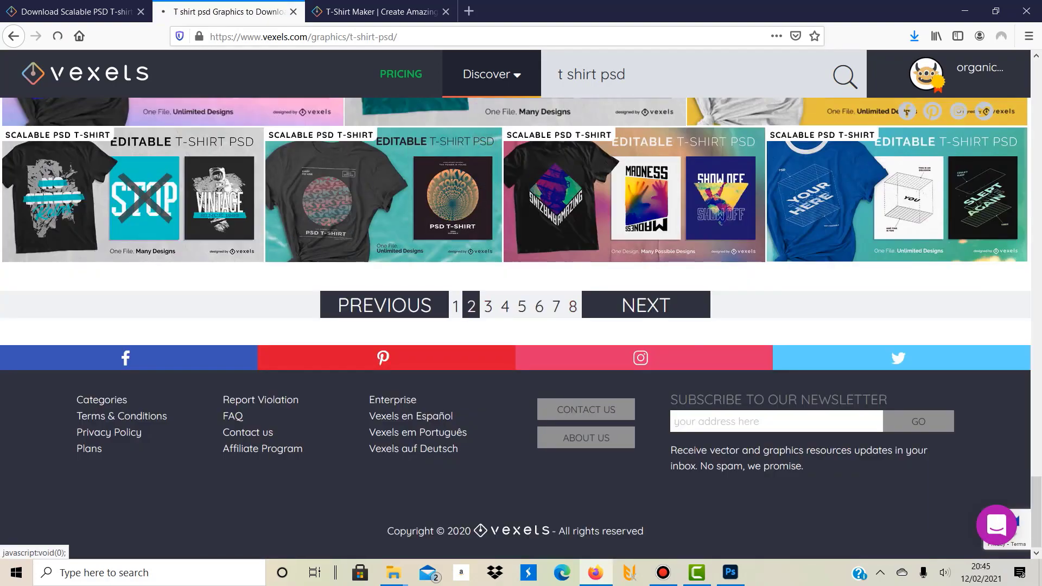
scroll(515, 325, down, 5)
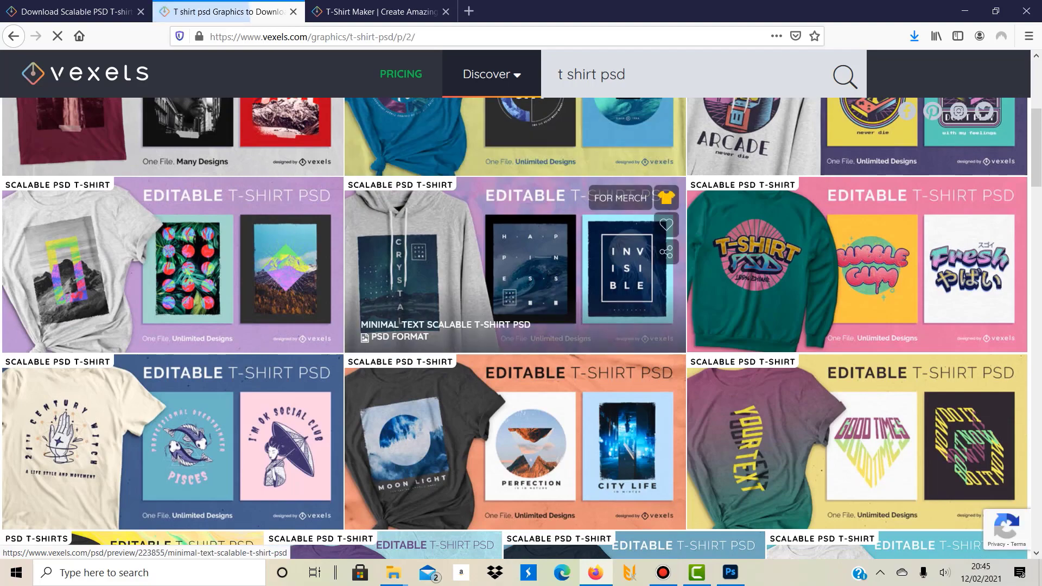
scroll(516, 325, down, 5)
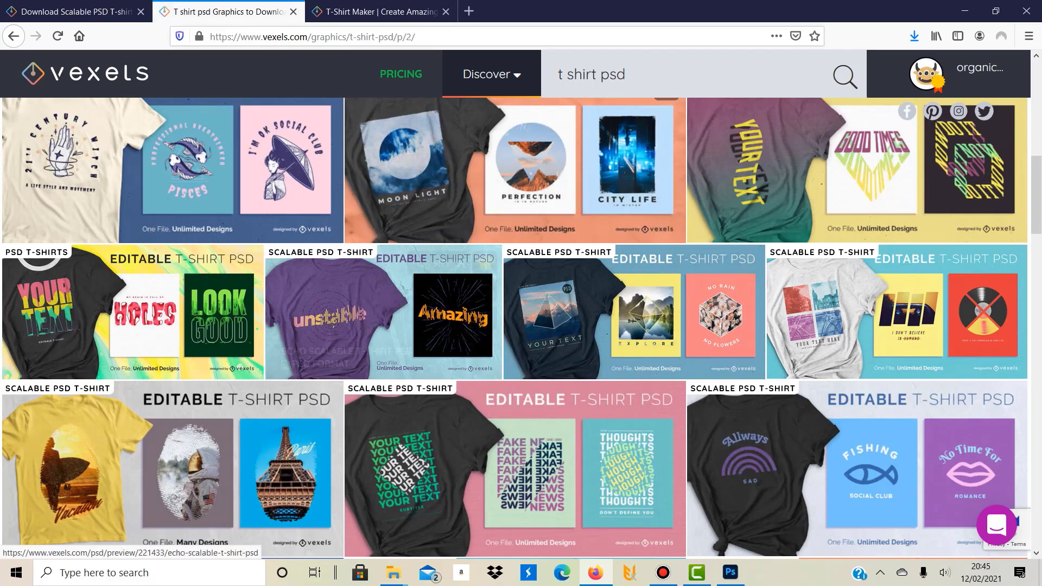
scroll(304, 326, down, 4)
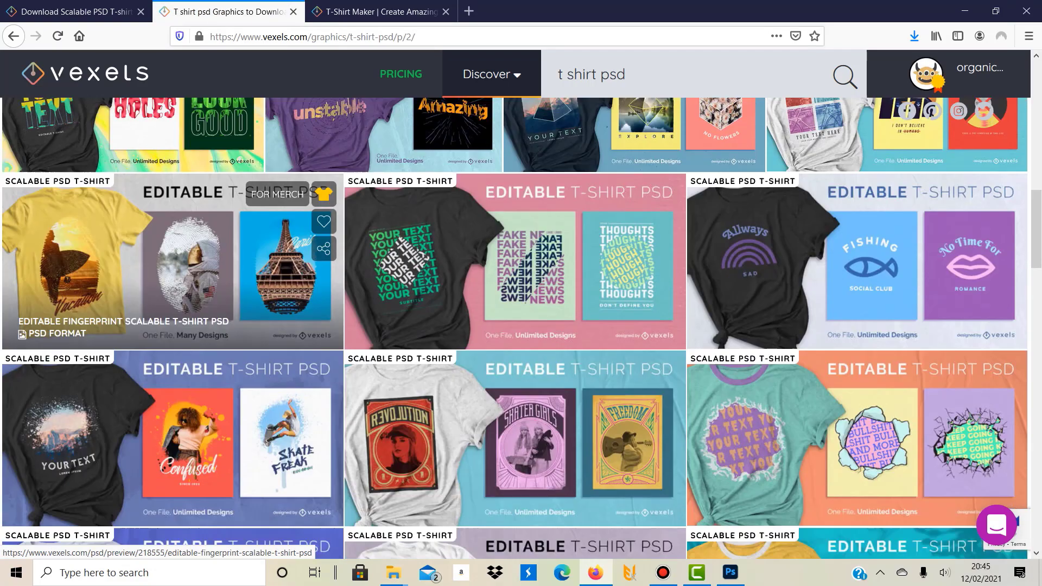
scroll(814, 353, down, 2)
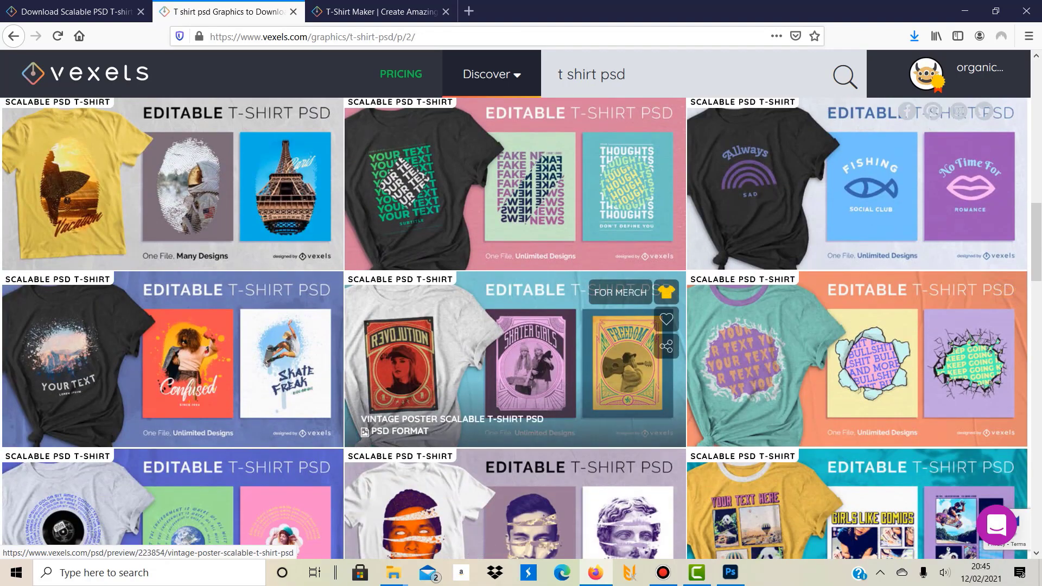
scroll(814, 325, down, 6)
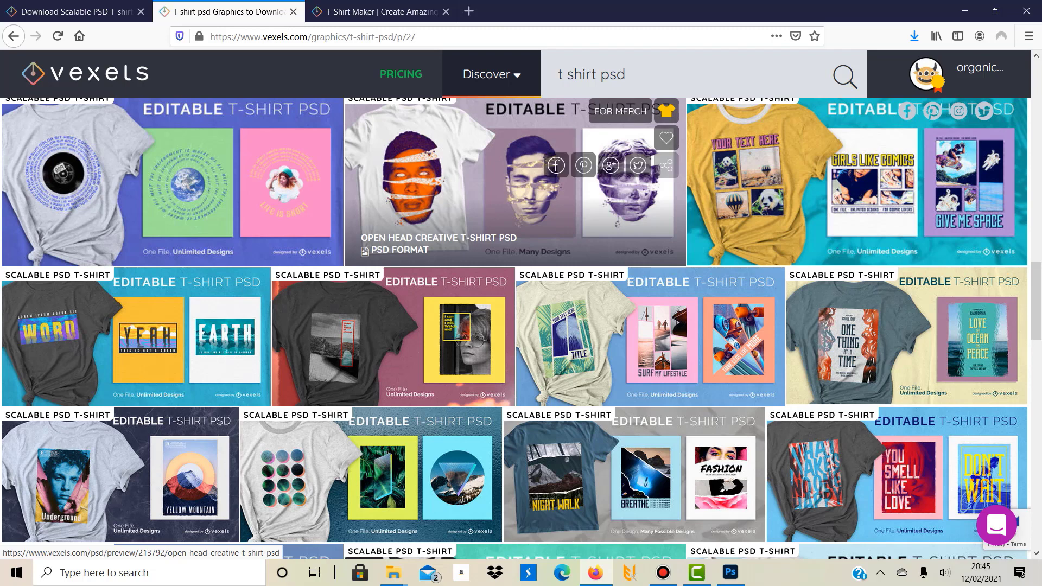
Look through the remaining editable designs on page 2 of the T-shirt PSD listing, down to its end.
scroll(520, 329, down, 4)
scroll(515, 347, down, 1)
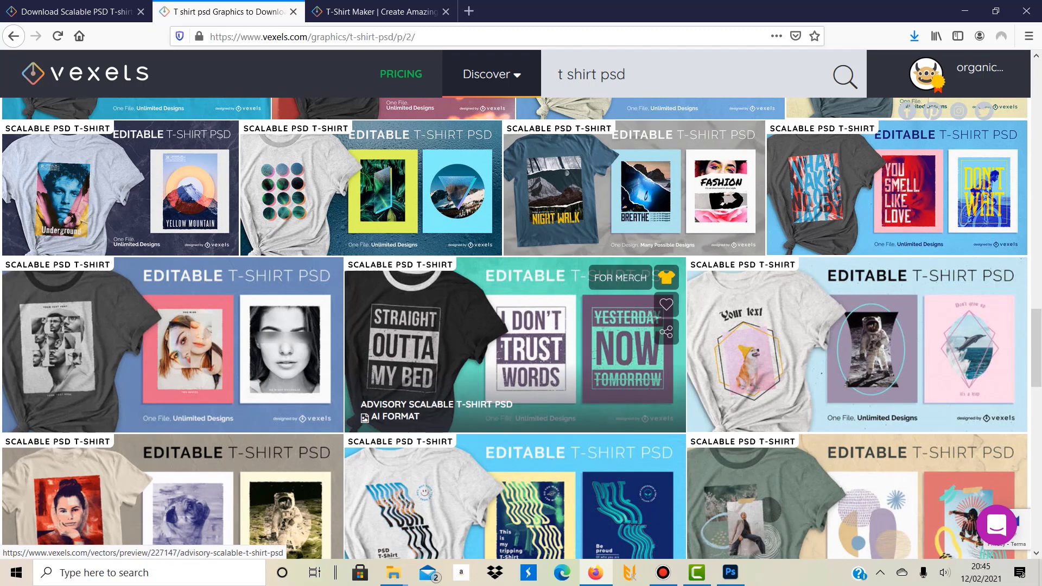
scroll(515, 347, down, 2)
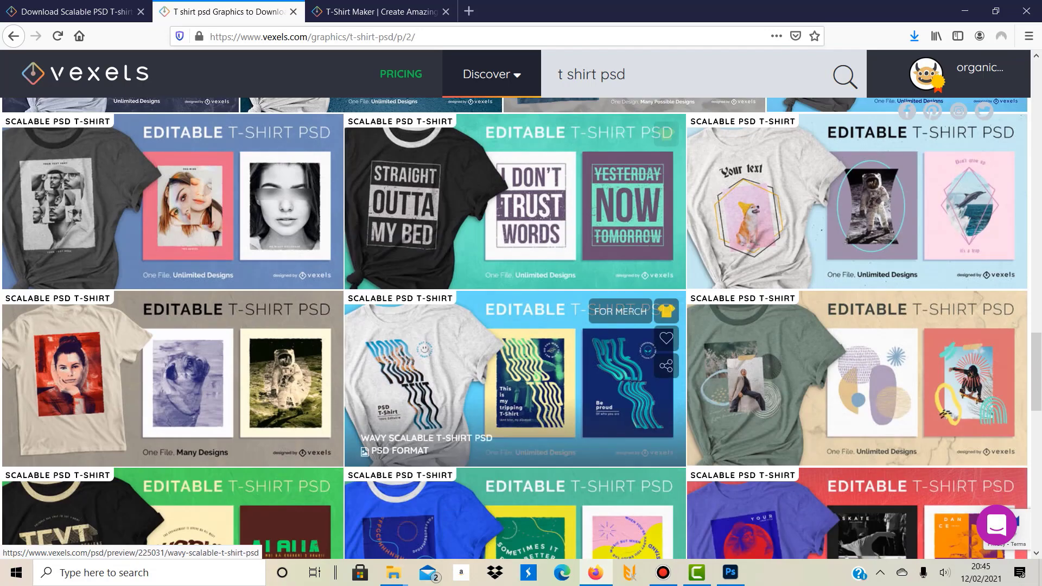
scroll(516, 348, down, 12)
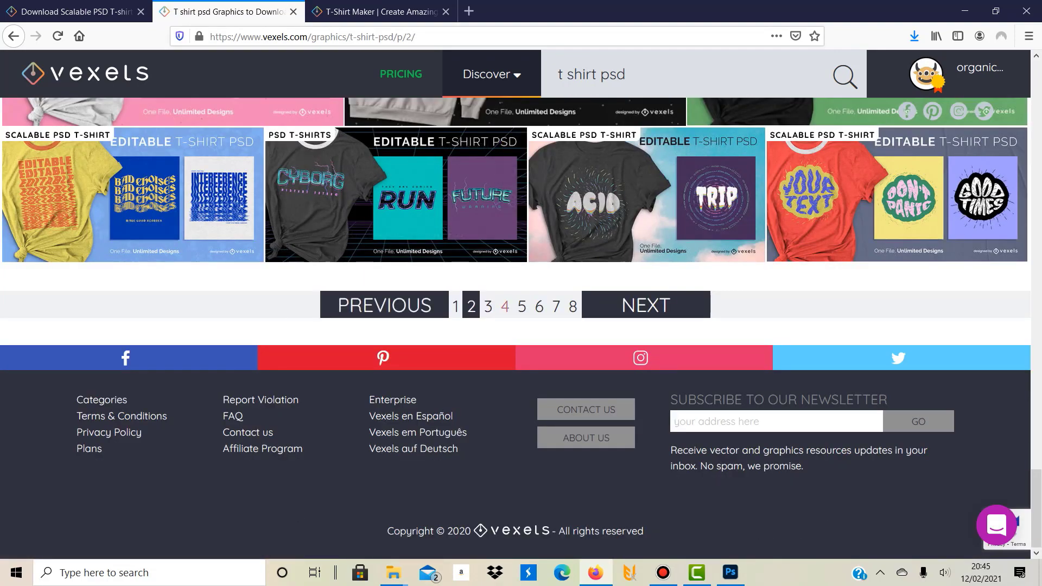
Open page 3 of the T-shirt PSD listing and look through its editable designs.
click(487, 306)
scroll(515, 347, down, 4)
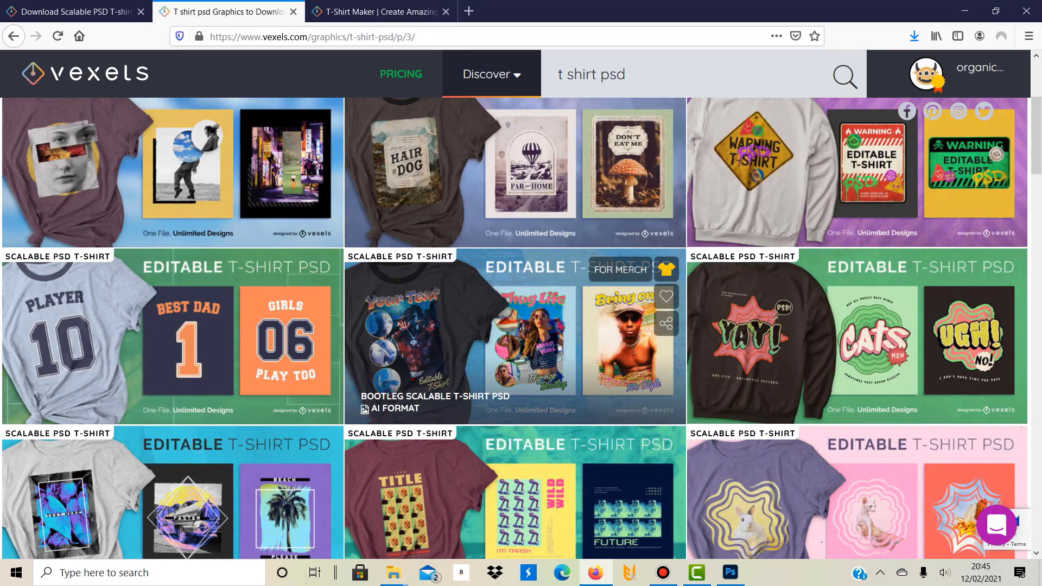
scroll(516, 336, down, 7)
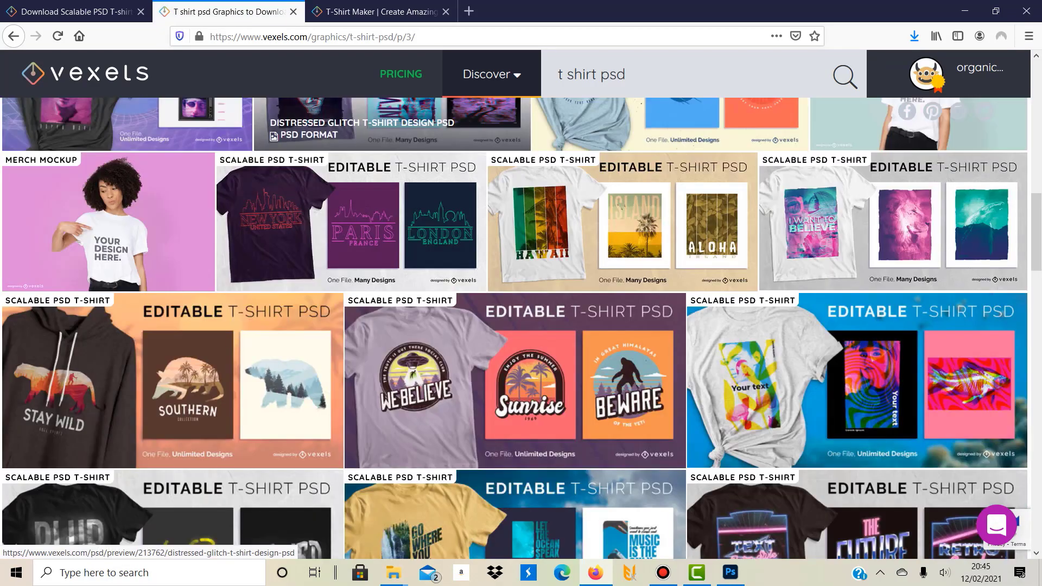
scroll(515, 326, down, 5)
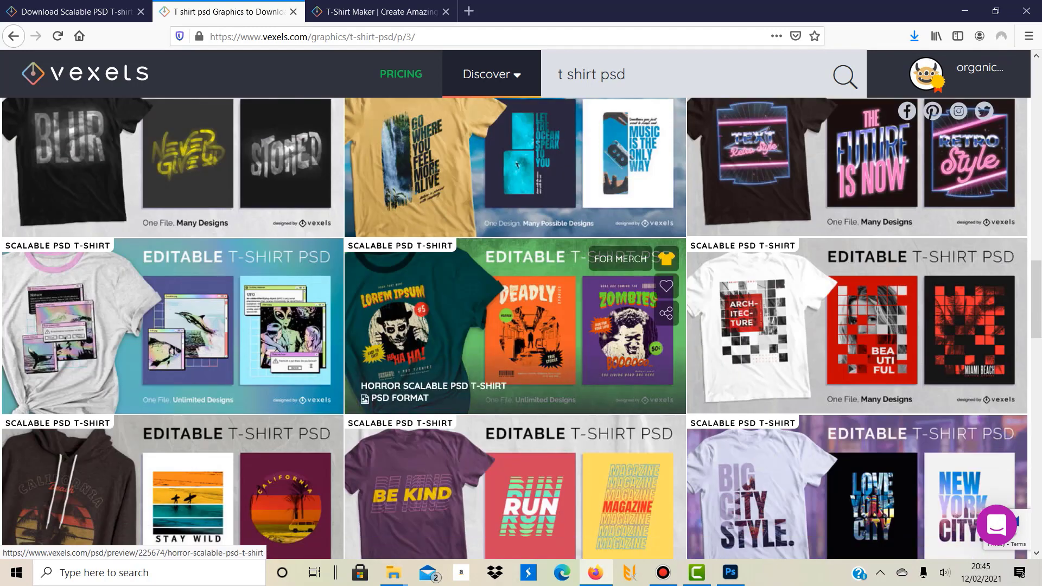
scroll(515, 325, down, 6)
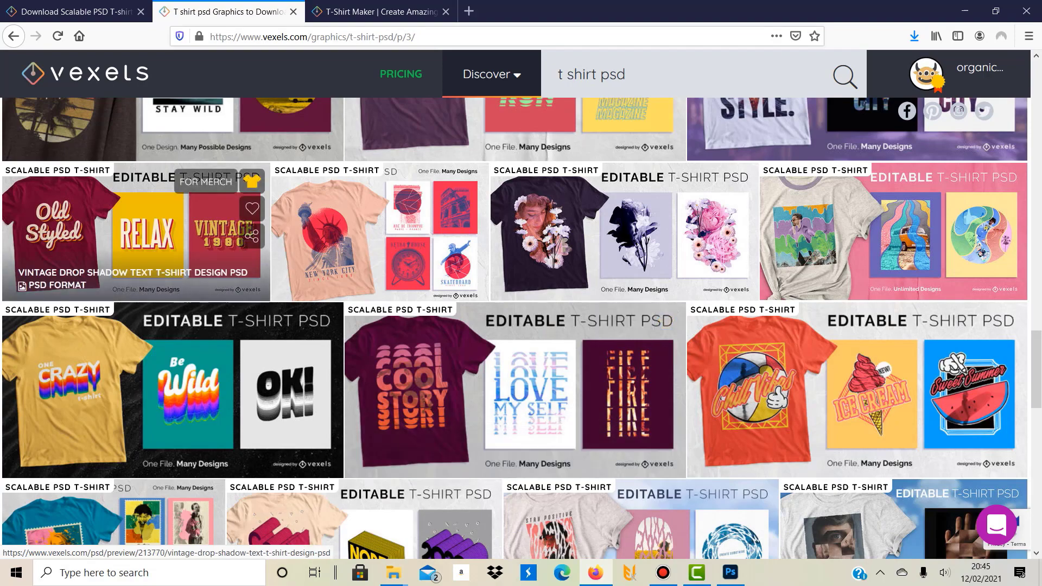
scroll(586, 228, down, 4)
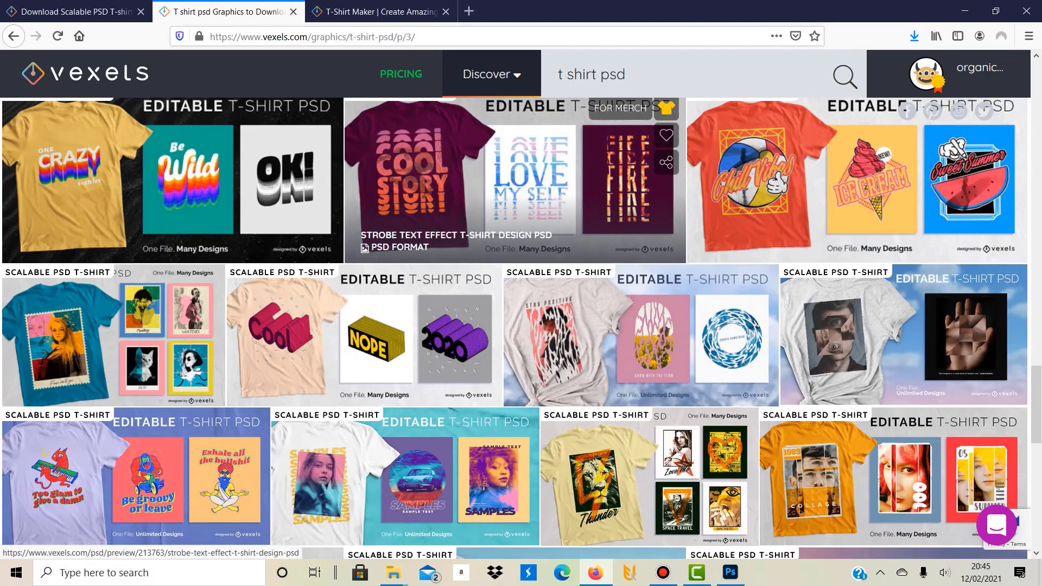
scroll(565, 217, up, 12)
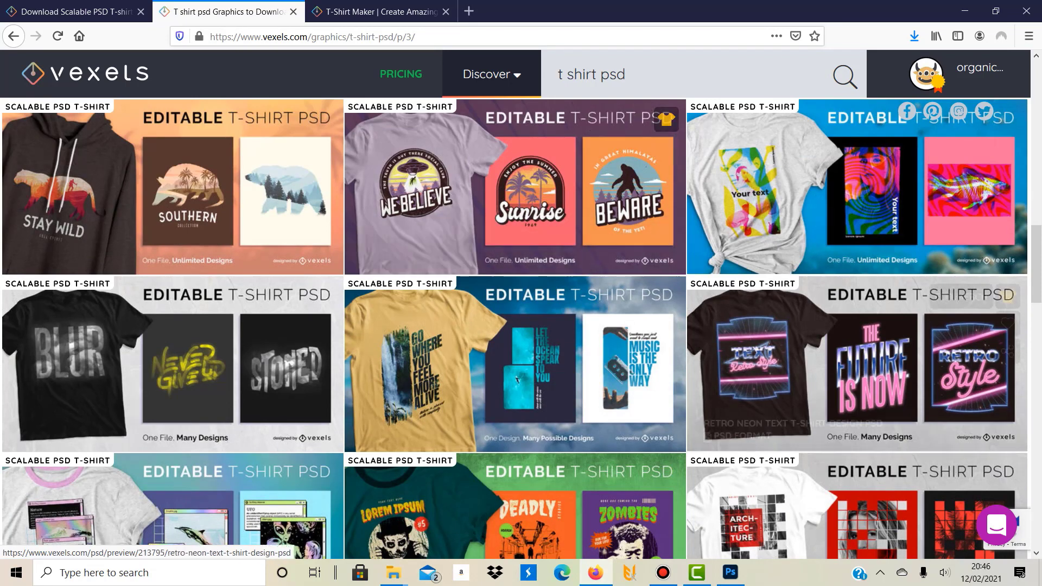
scroll(597, 244, down, 10)
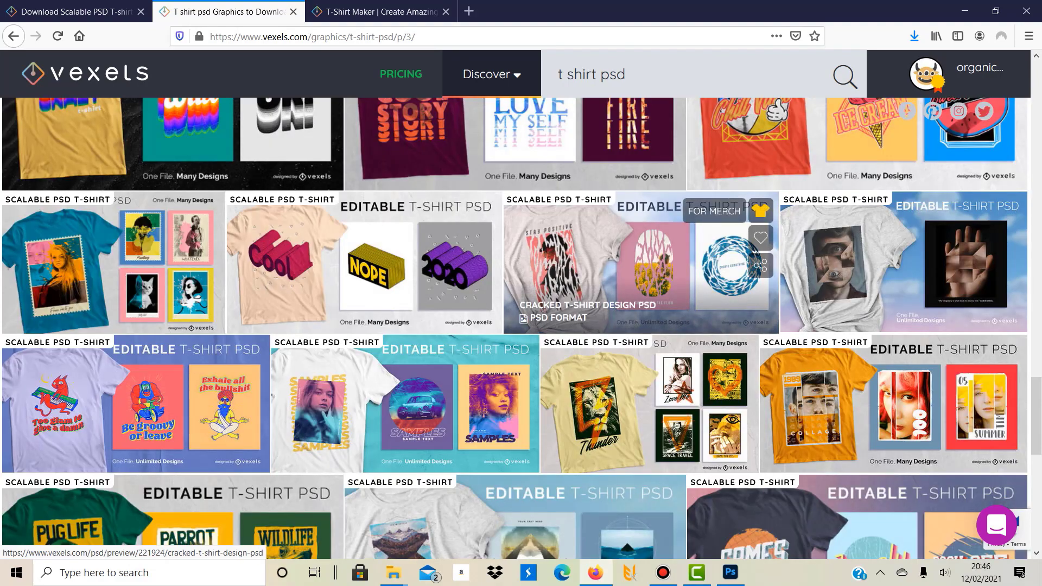
scroll(597, 293, down, 4)
scroll(857, 315, down, 4)
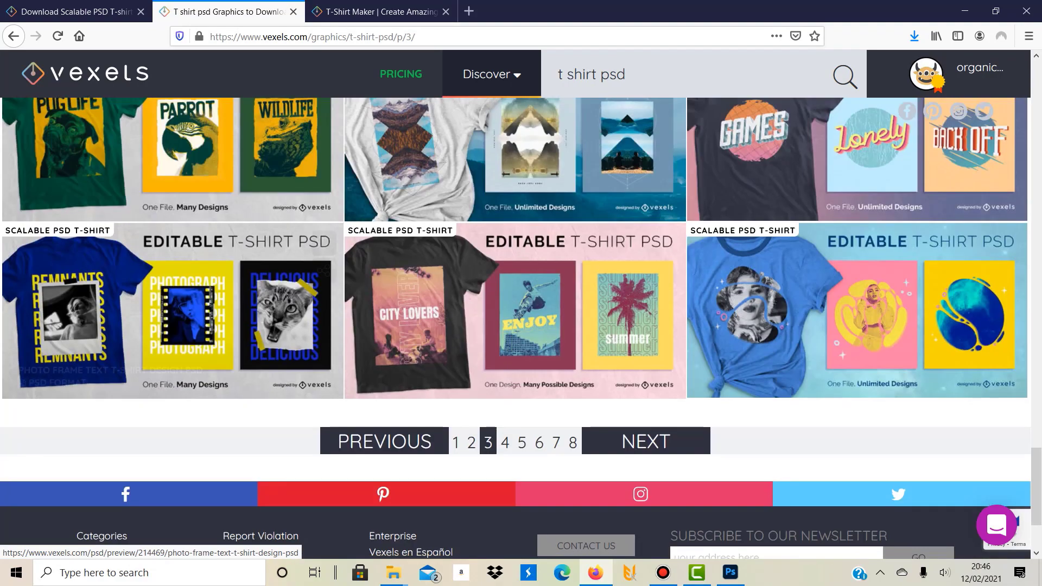
Look back over the text-effect and photo designs in the lower half of page 3.
scroll(858, 315, up, 6)
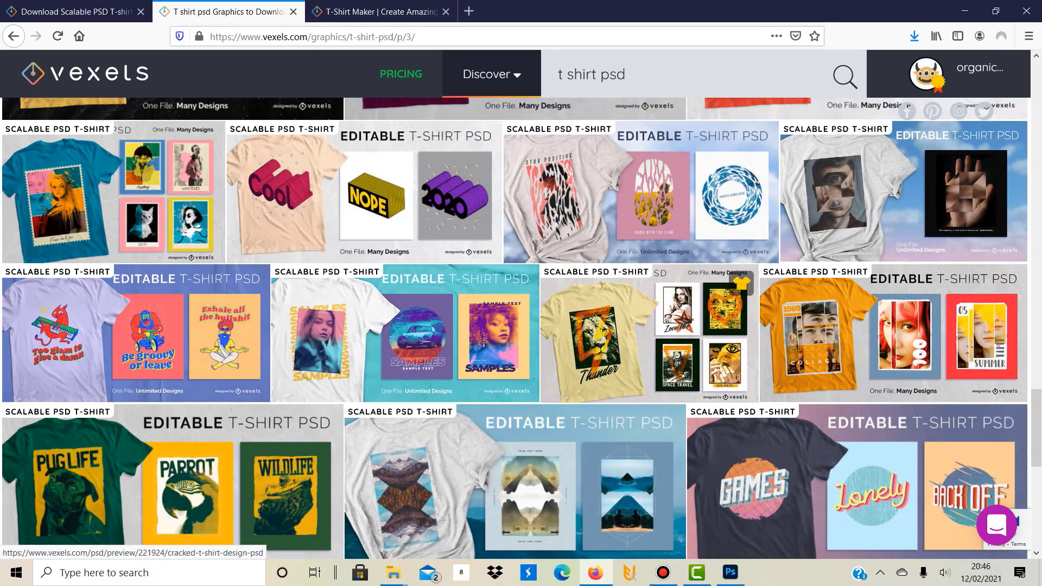
scroll(423, 228, up, 4)
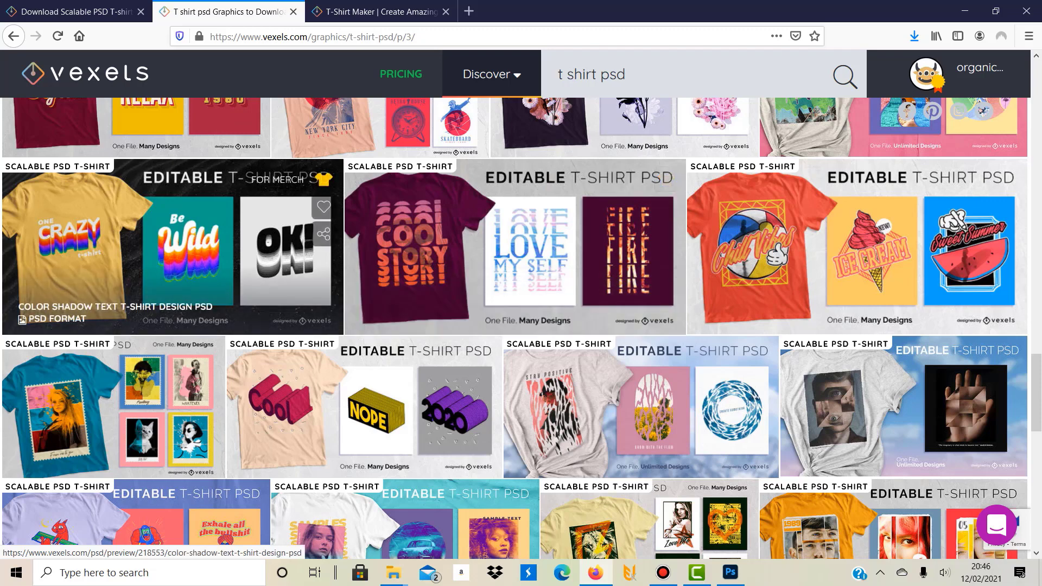
scroll(347, 303, up, 2)
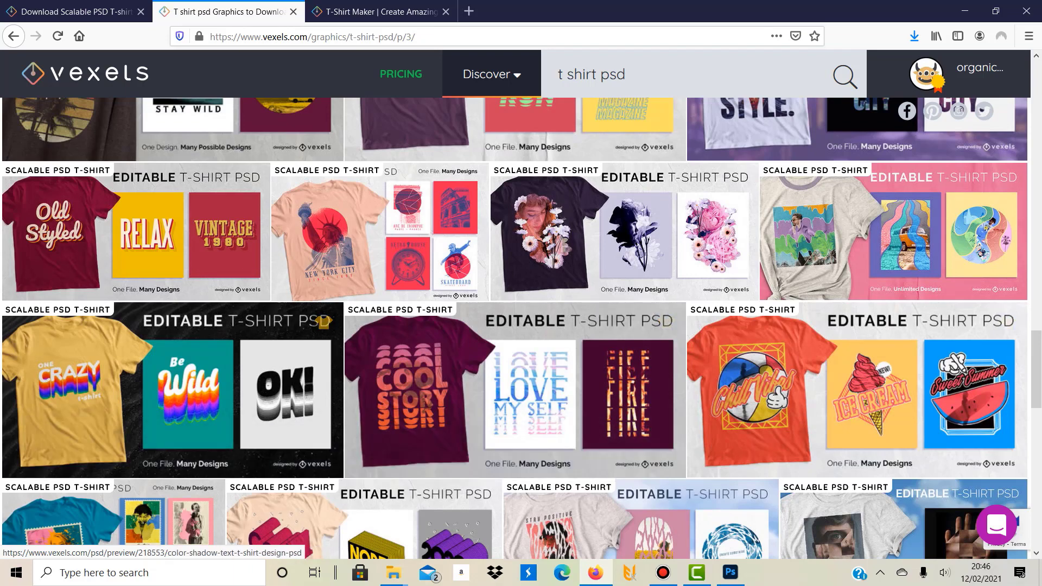
scroll(624, 353, up, 2)
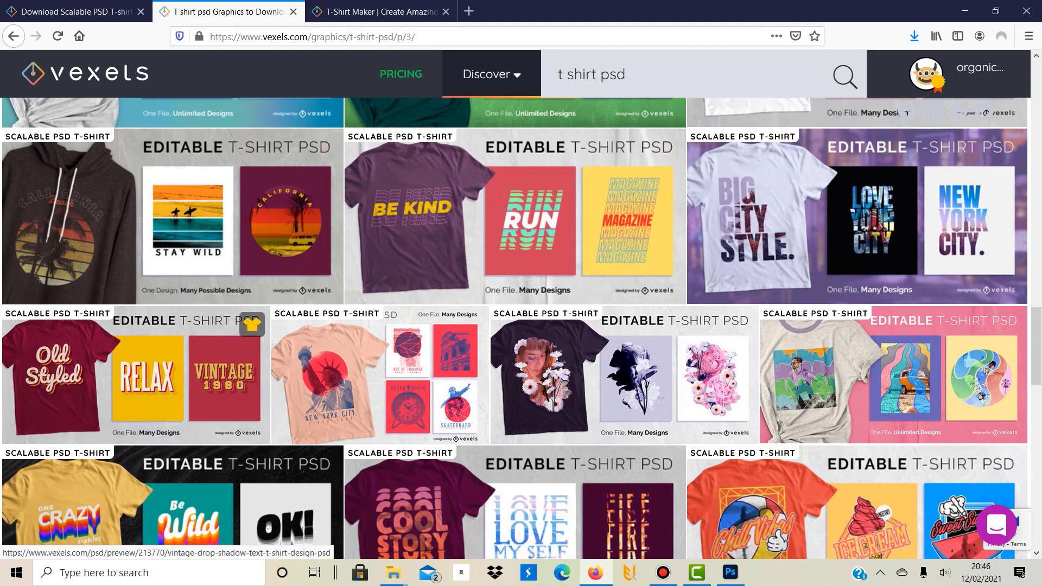
scroll(515, 325, down, 3)
scroll(516, 407, down, 5)
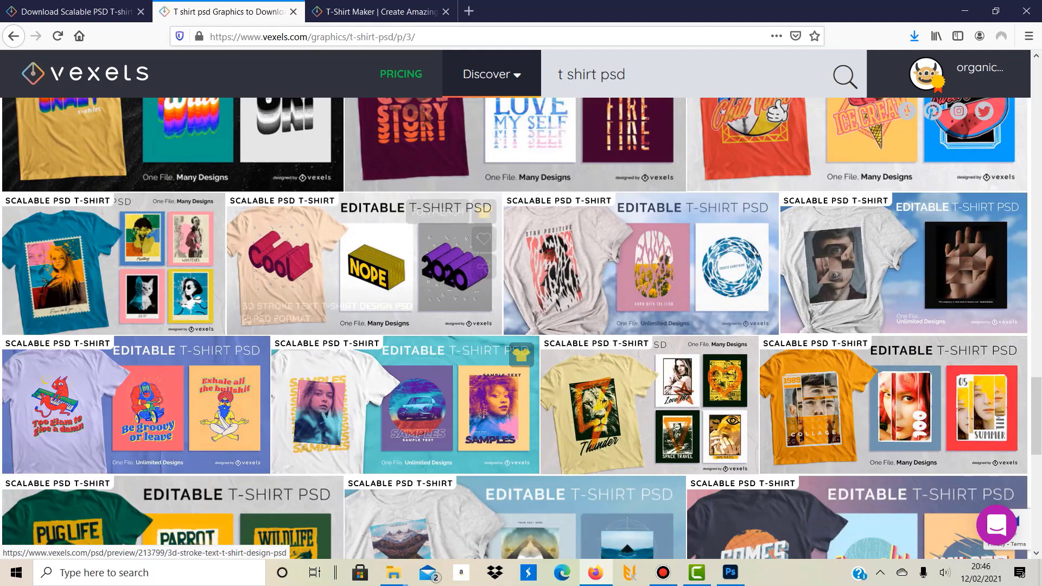
scroll(515, 407, down, 6)
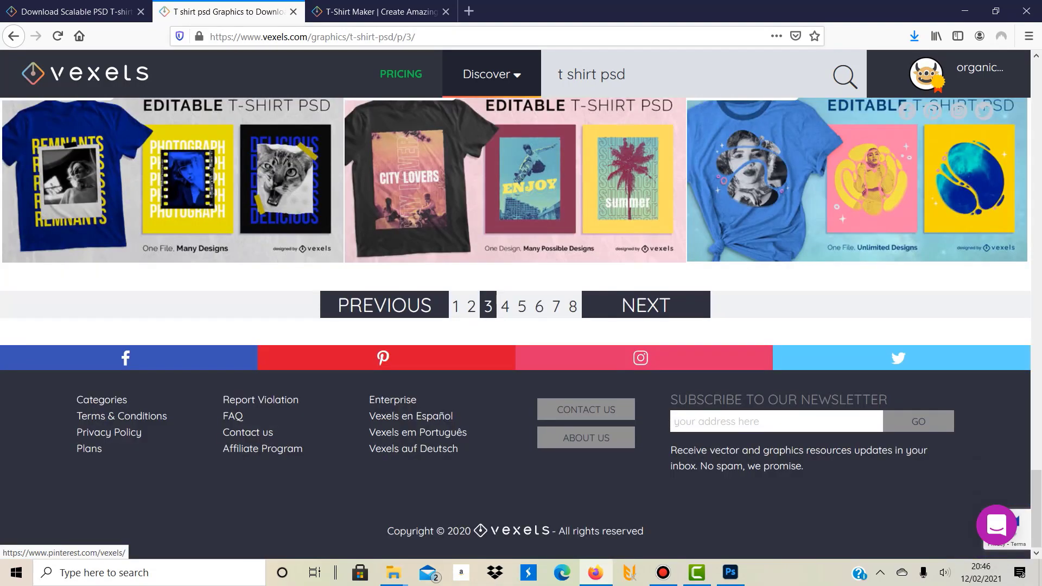
Open page 4 of the T-shirt PSD listing and look through its scalable designs and mockups, returning to its first rows.
click(505, 306)
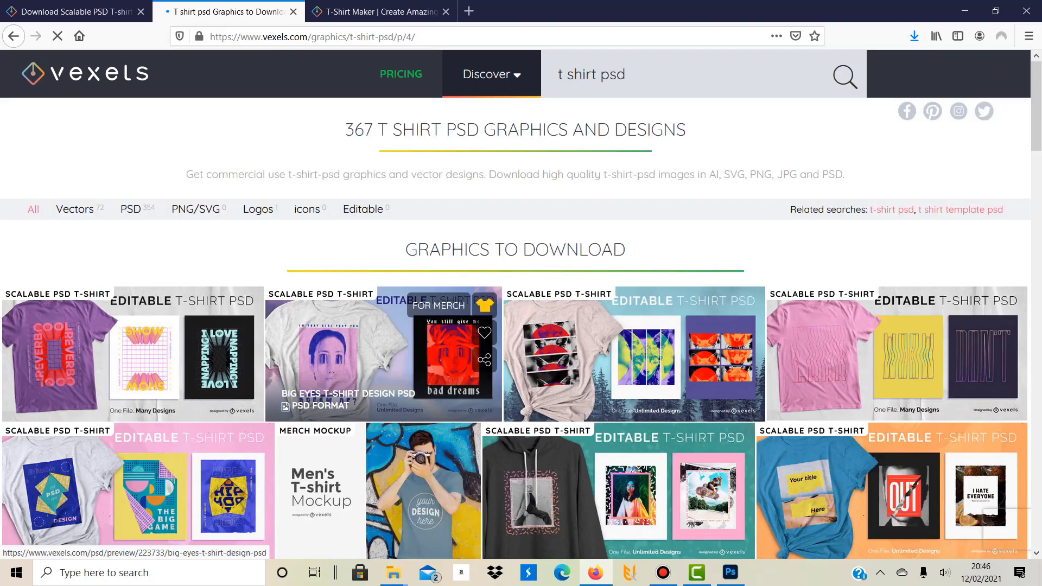
scroll(380, 271, down, 3)
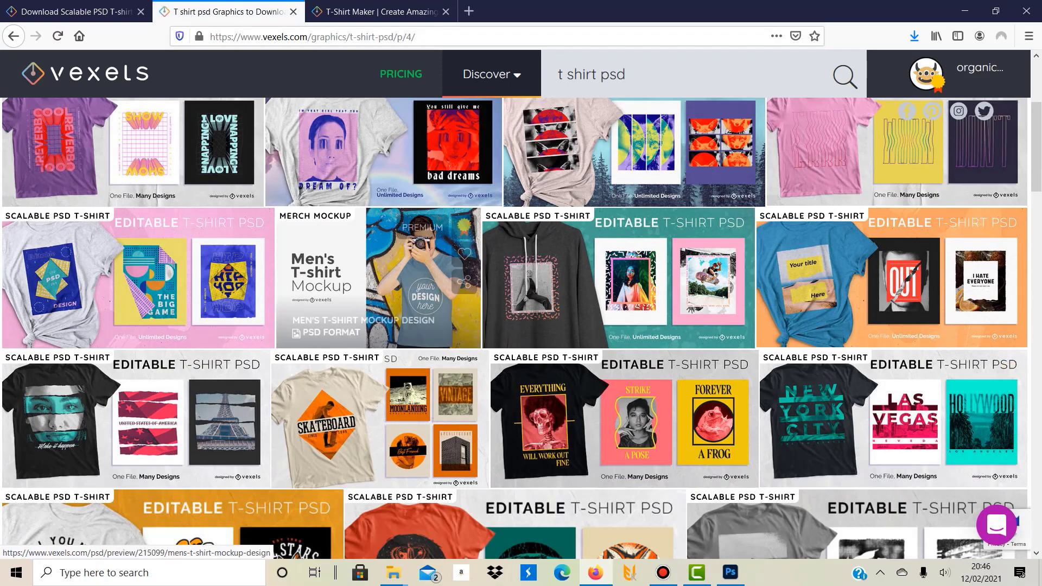
scroll(412, 336, down, 3)
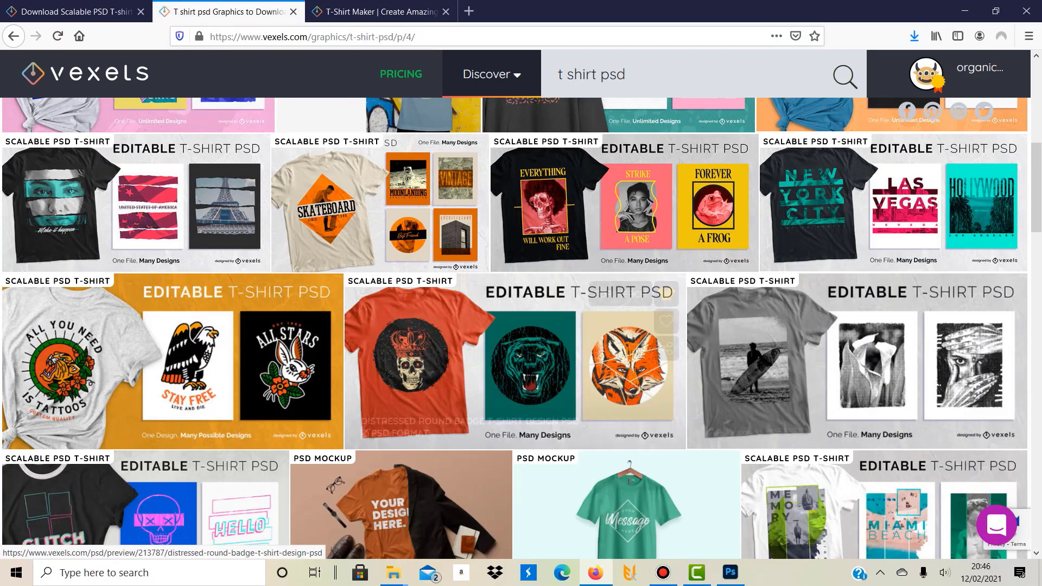
scroll(412, 337, down, 3)
scroll(510, 347, down, 4)
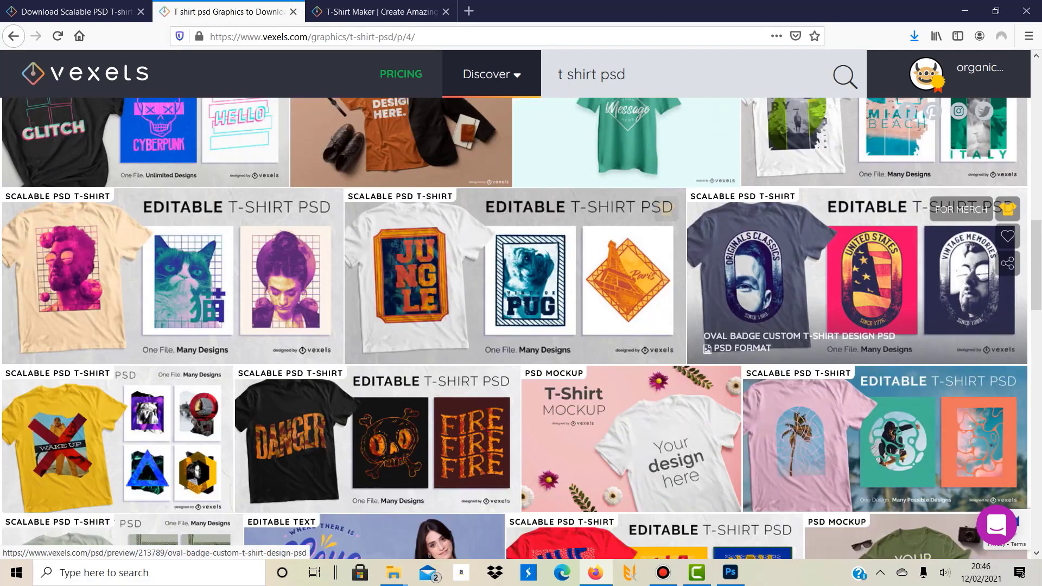
scroll(510, 348, down, 7)
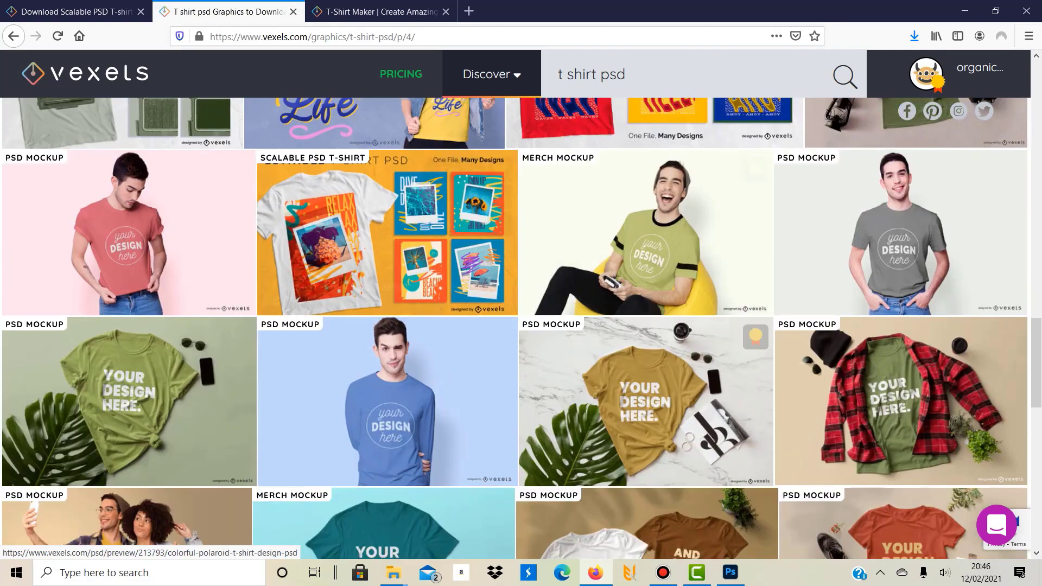
scroll(510, 369, down, 10)
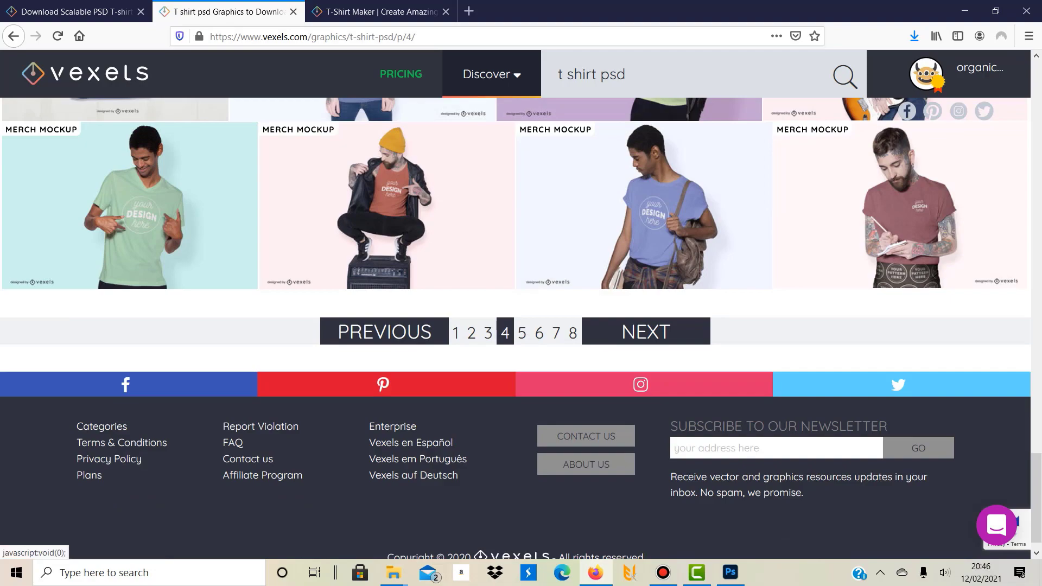
scroll(957, 111, up, 20)
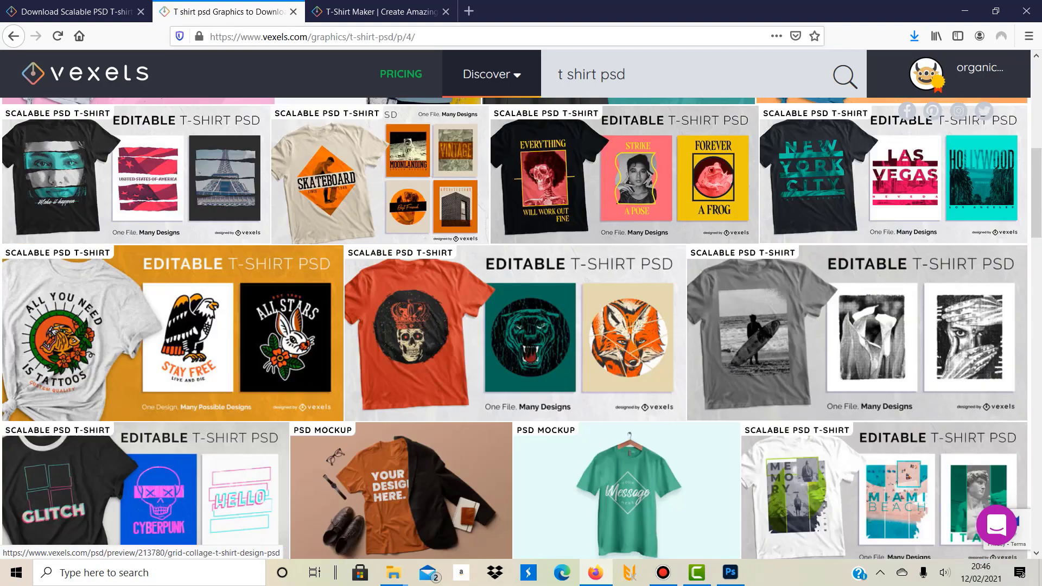
scroll(380, 272, up, 6)
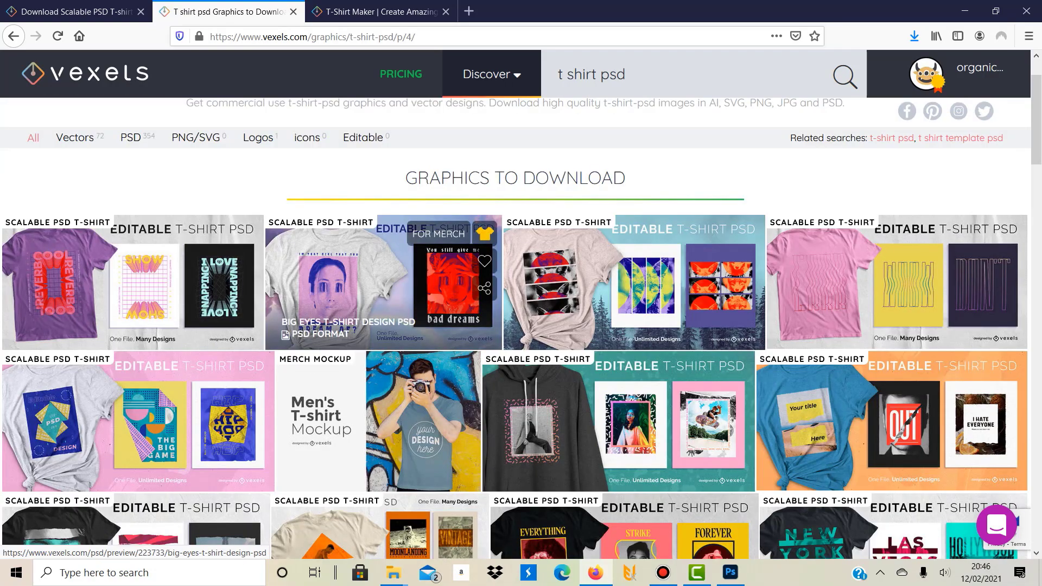